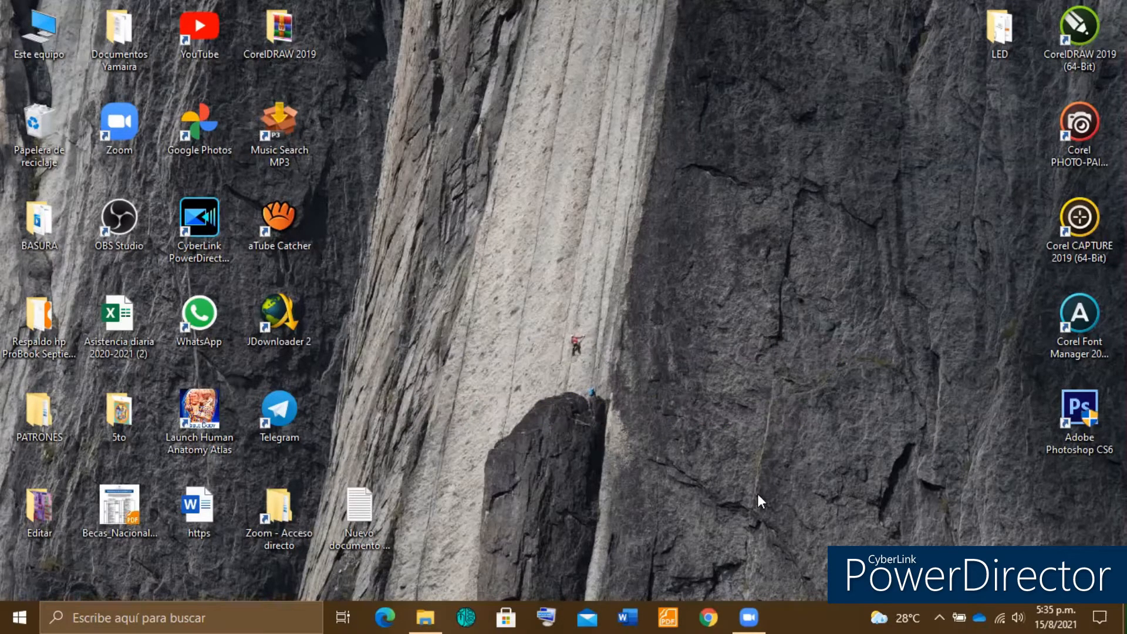
Open Chrome, search Google for picsart and open the picsart.com website from the results
left_click(709, 616)
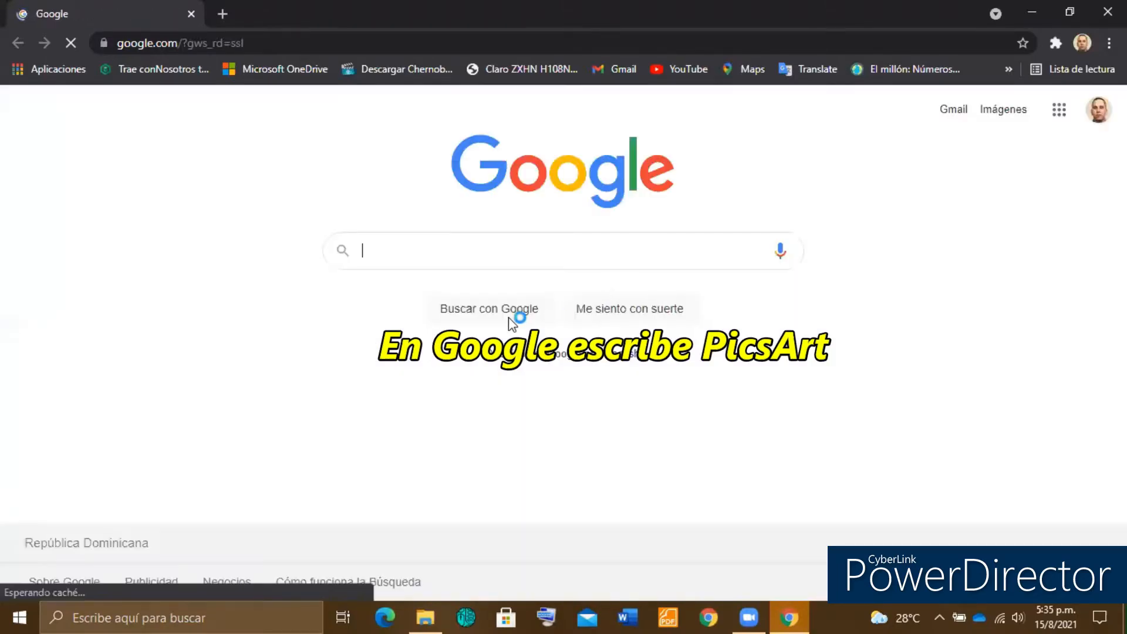
left_click(473, 248)
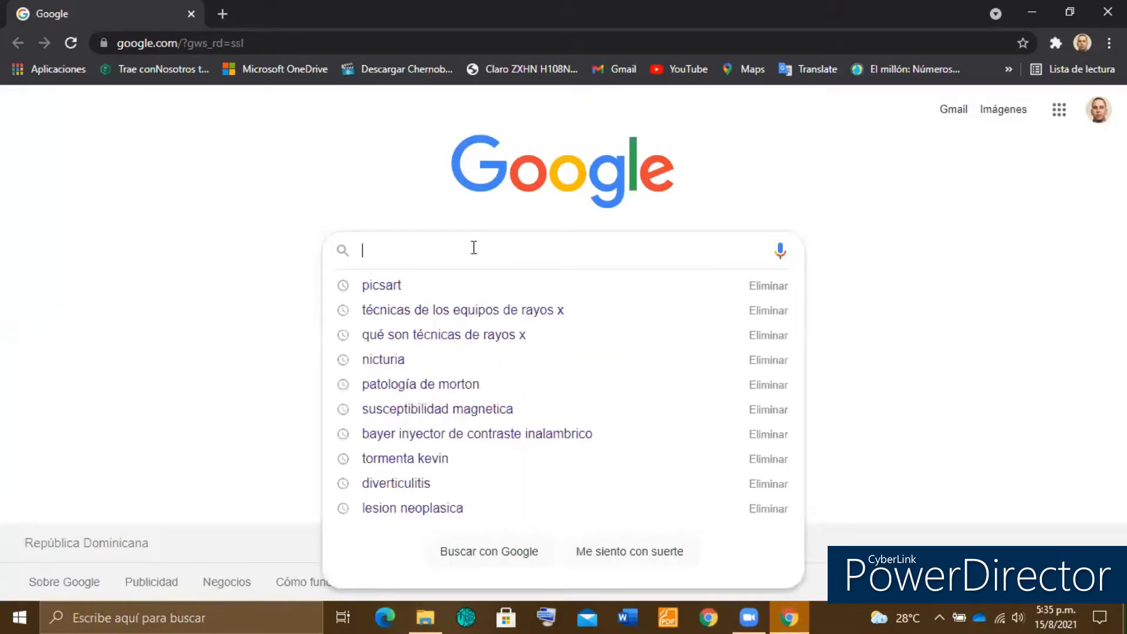
type("pics")
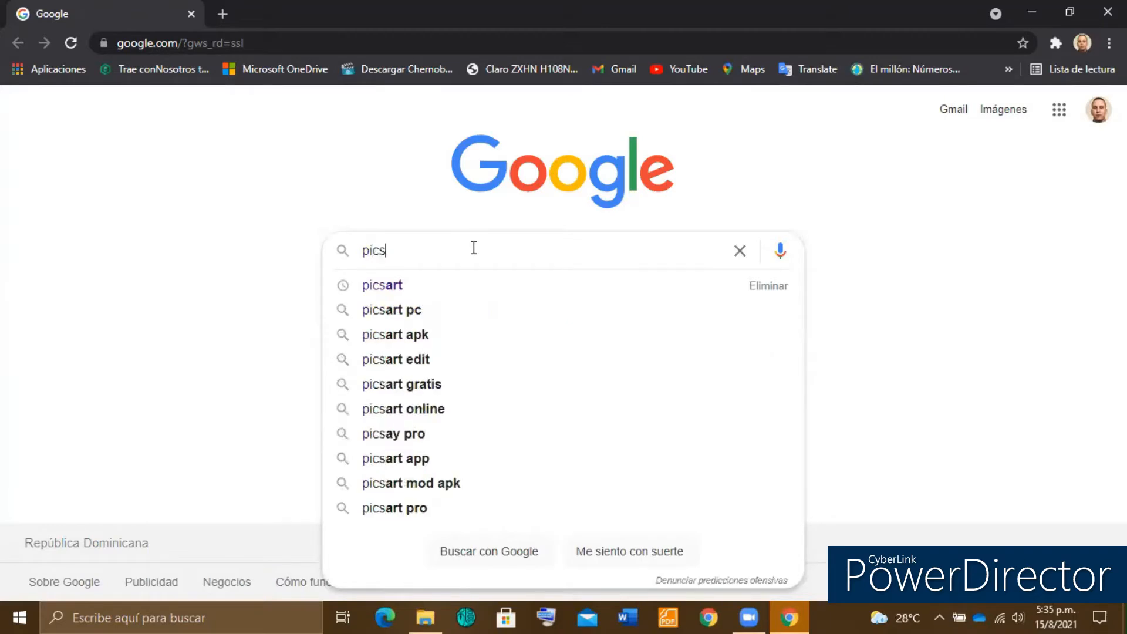
left_click(413, 287)
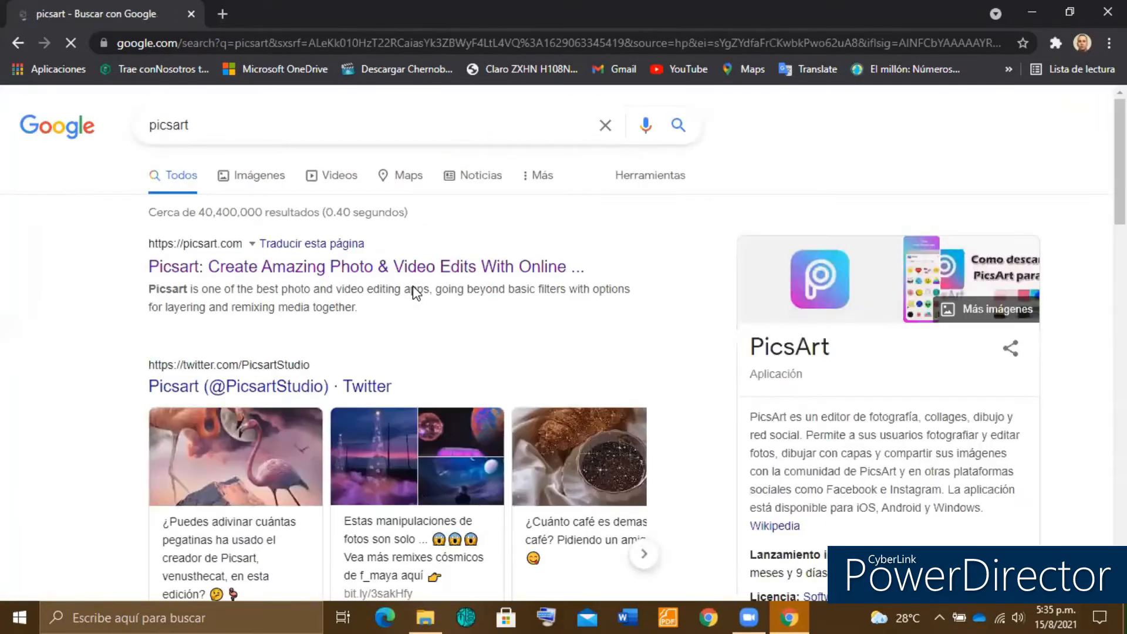
left_click(317, 125)
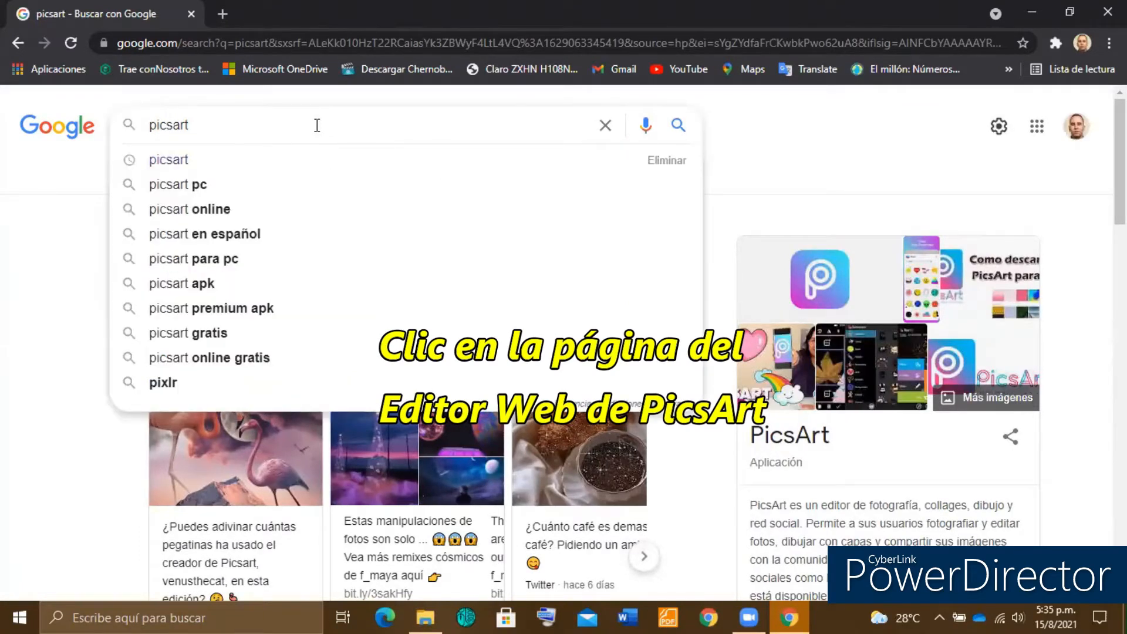
left_click(798, 125)
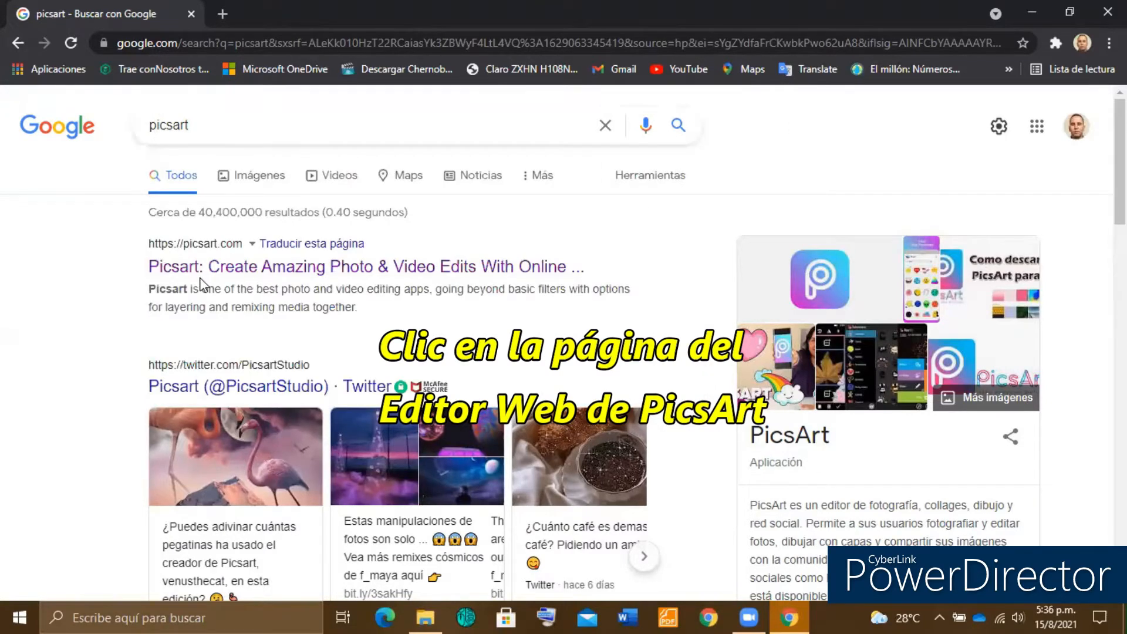
left_click(174, 268)
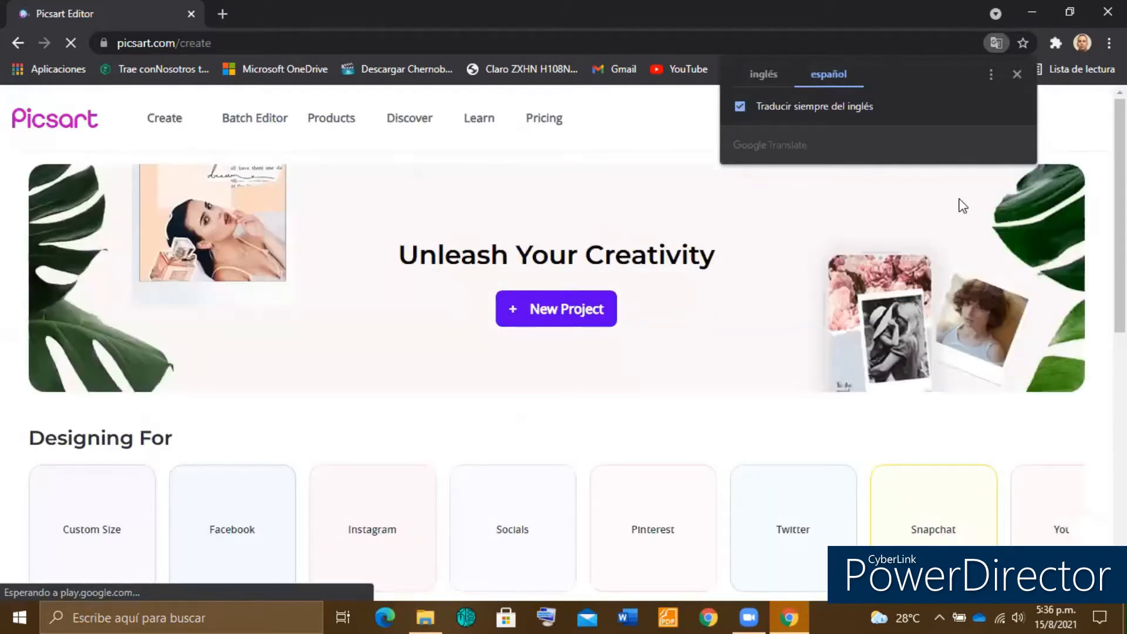
Start a new Picsart project and dismiss the page translation pop-ups
left_click(1017, 74)
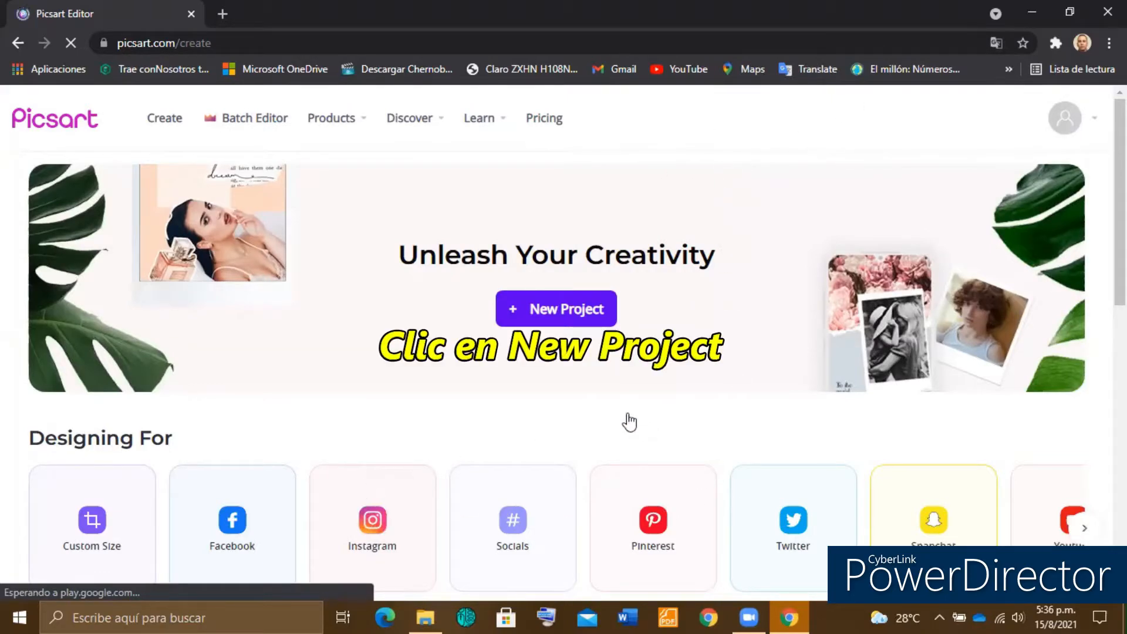
left_click(551, 313)
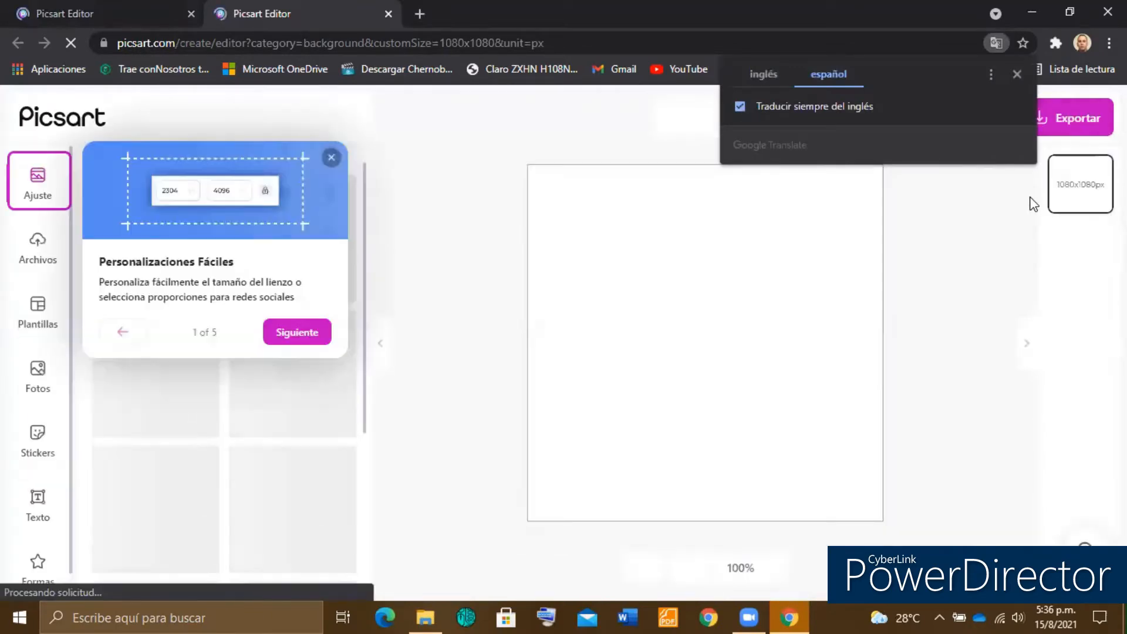
left_click(1017, 73)
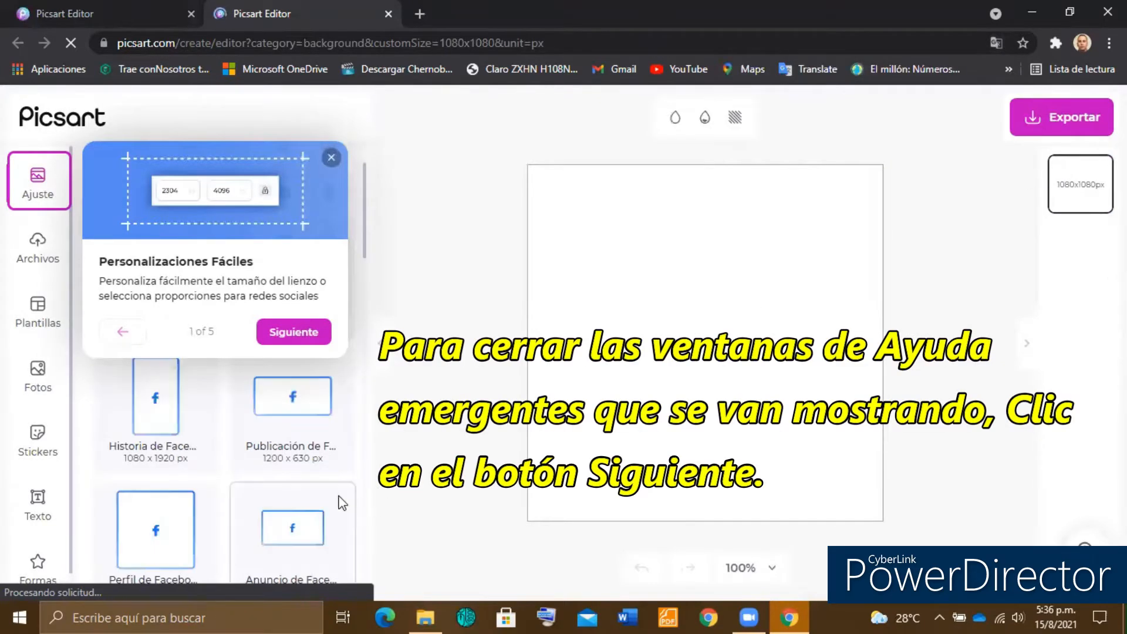
Go through all five introductory help tips of the editor and finish the tour
left_click(329, 159)
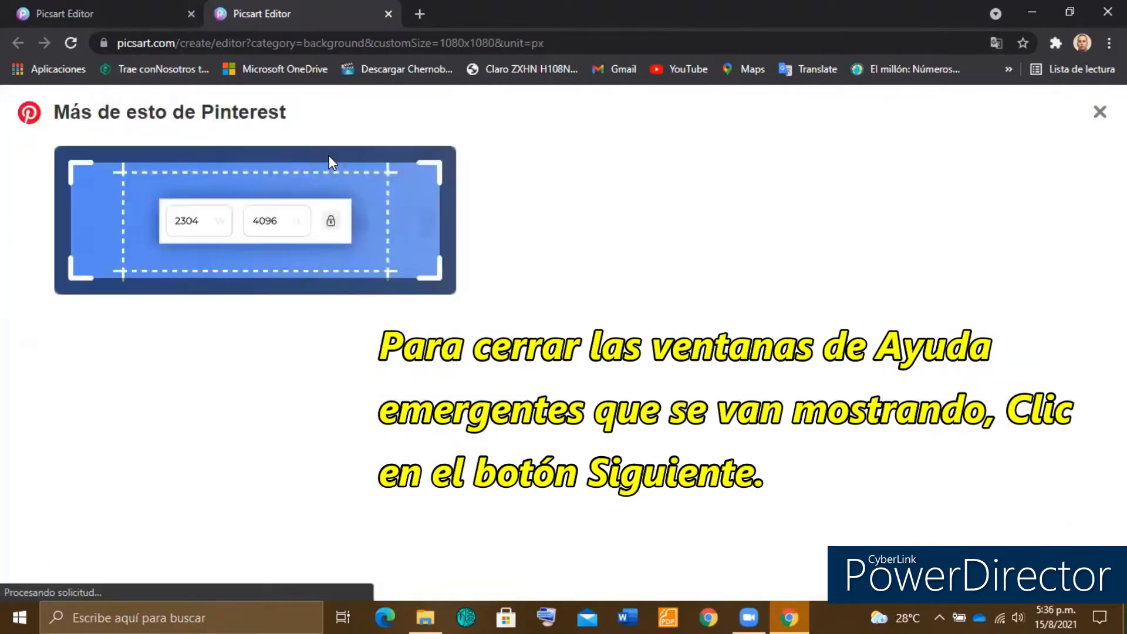
left_click(1086, 114)
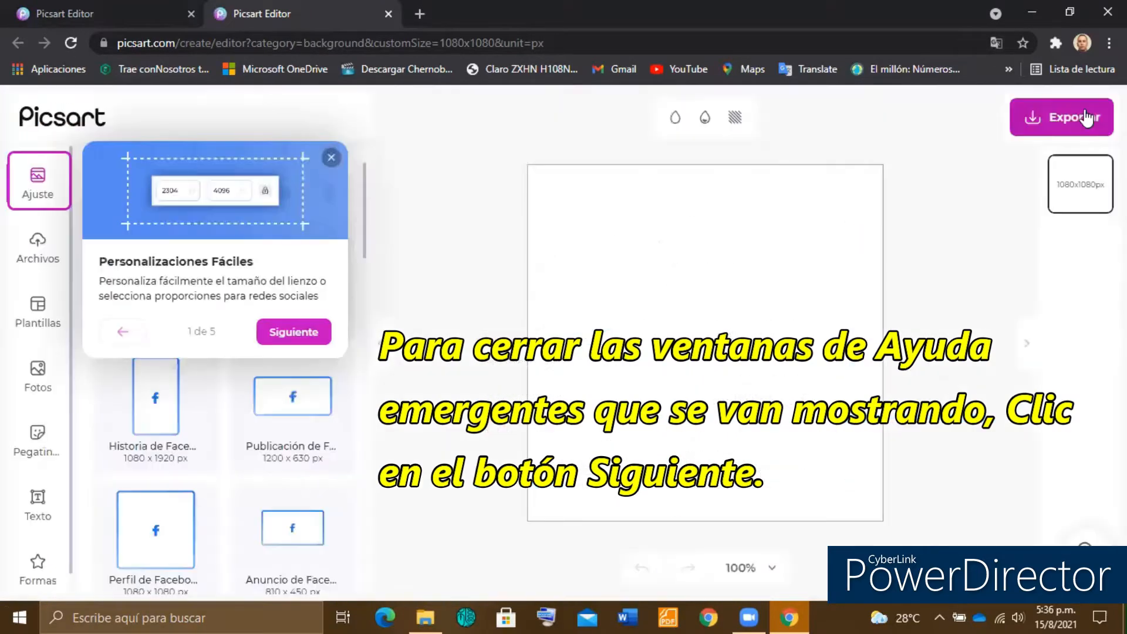
left_click(281, 336)
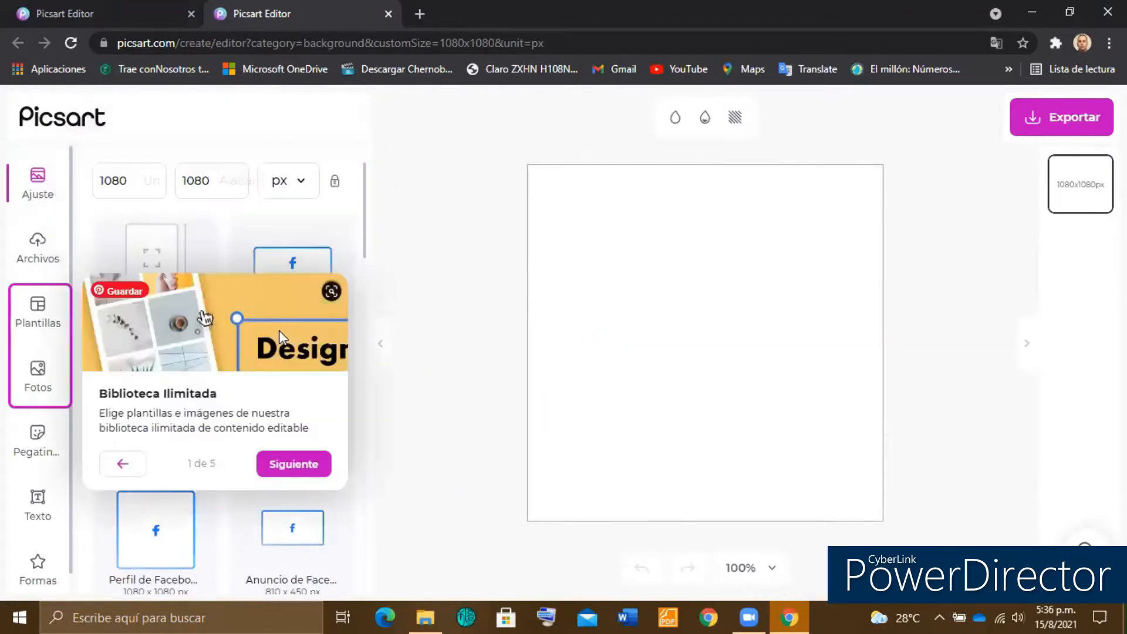
left_click(291, 463)
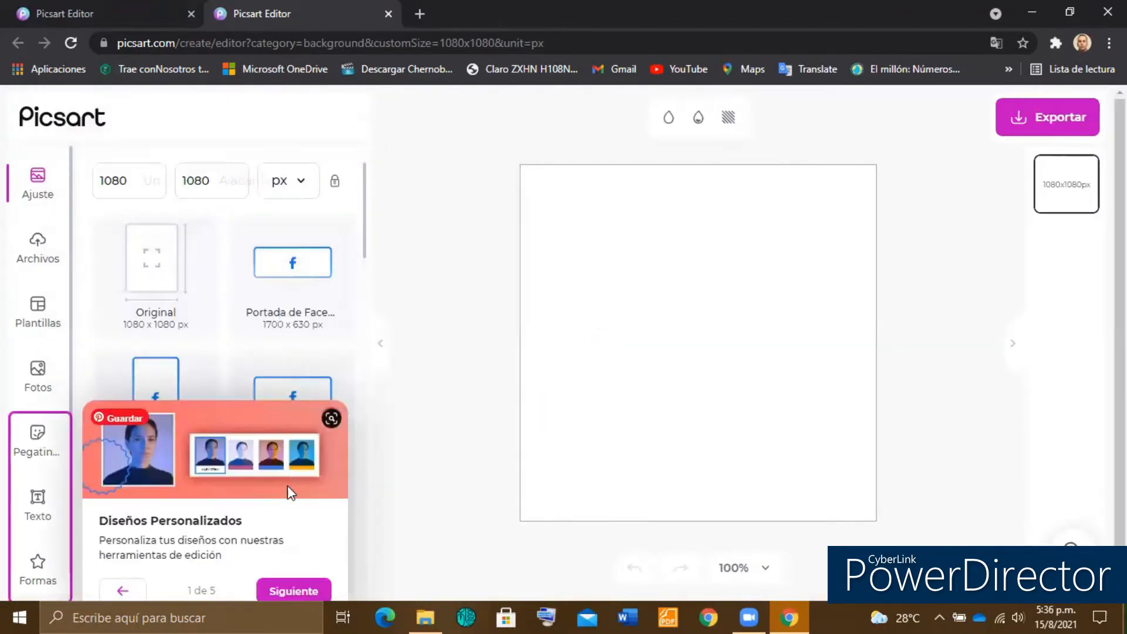
left_click(294, 590)
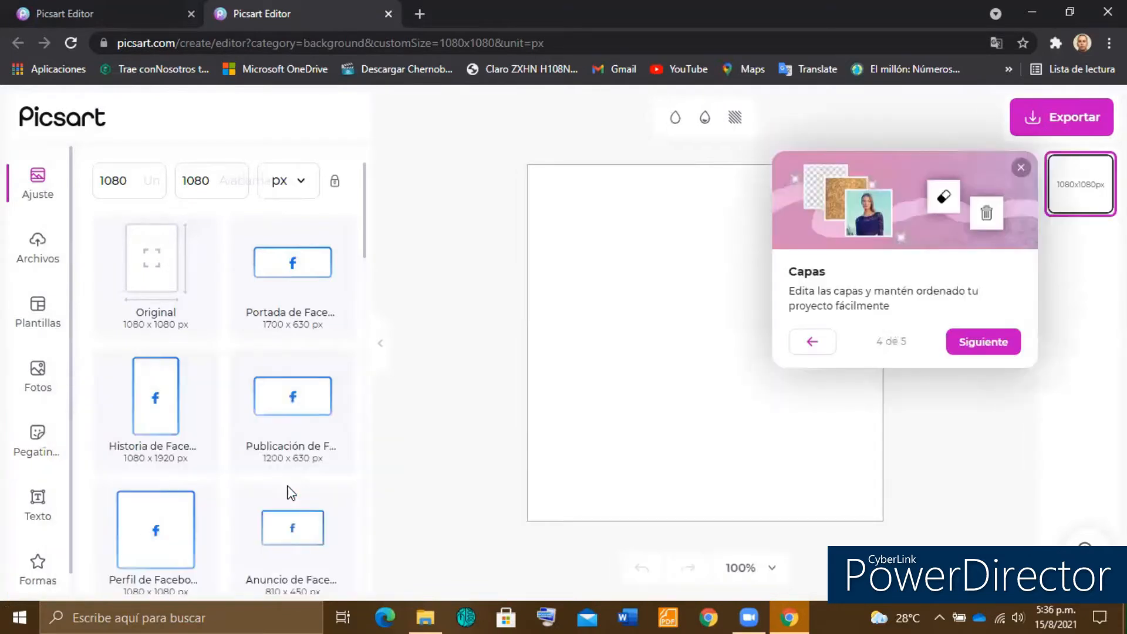
left_click(980, 351)
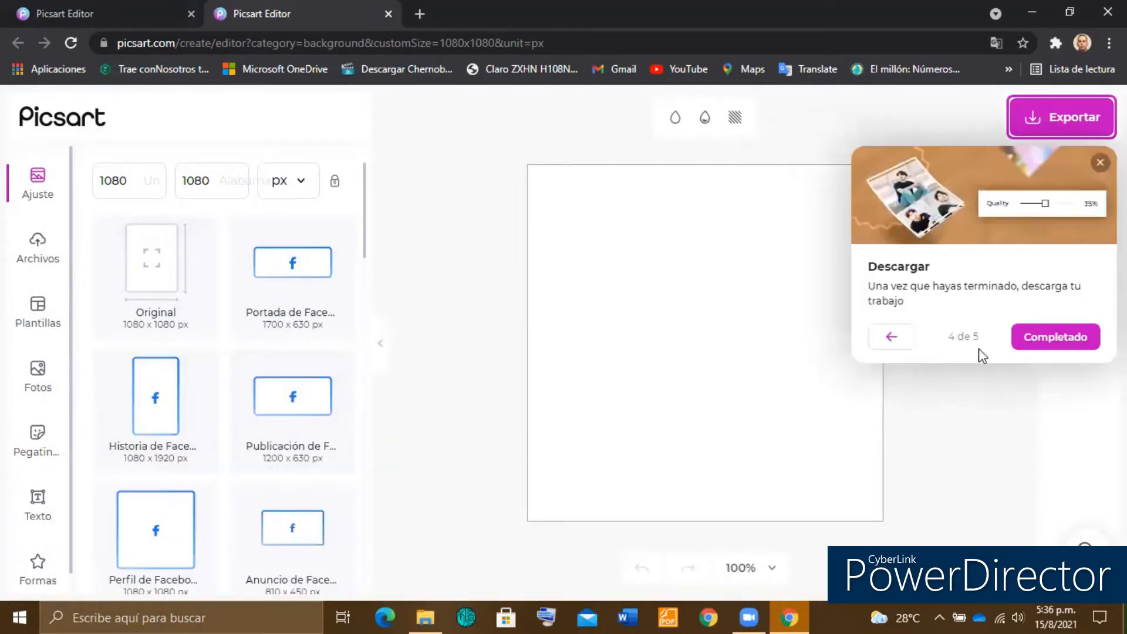
left_click(1046, 351)
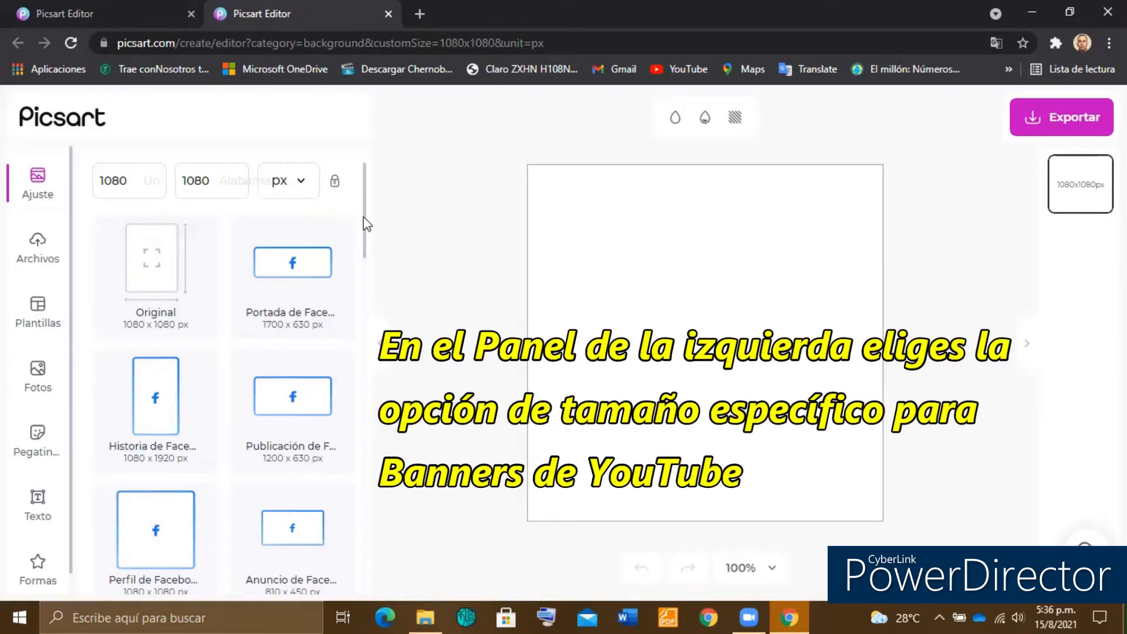
Set the canvas to the YouTube cover preset size of 2560 x 1440 px
scroll(363, 228, "down", 2)
left_click_drag(361, 252, 361, 433)
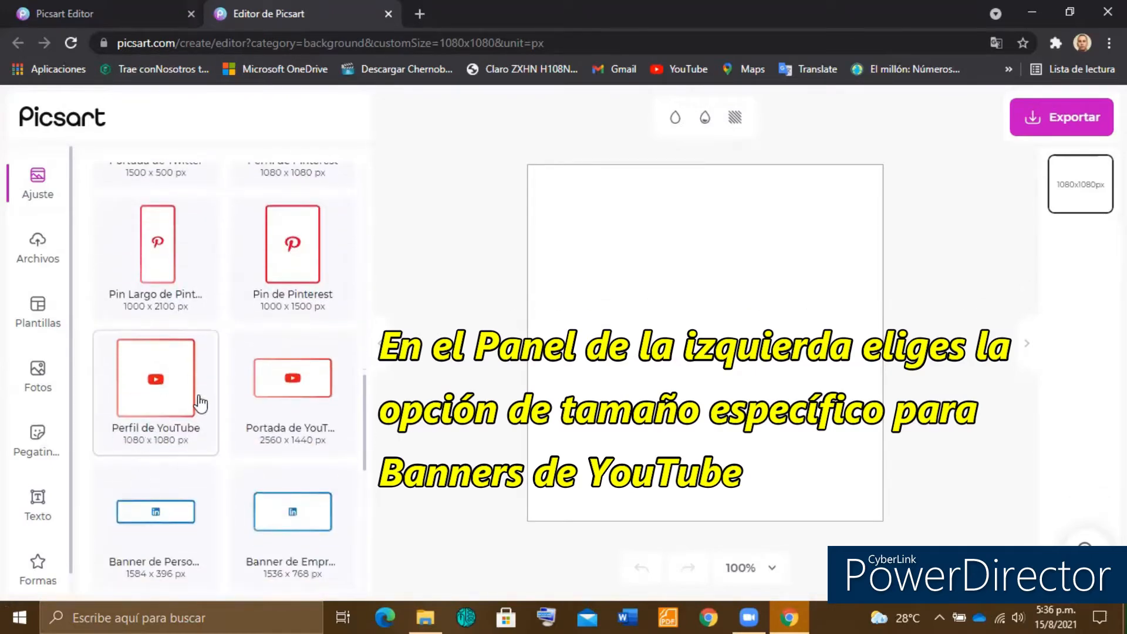
left_click(304, 399)
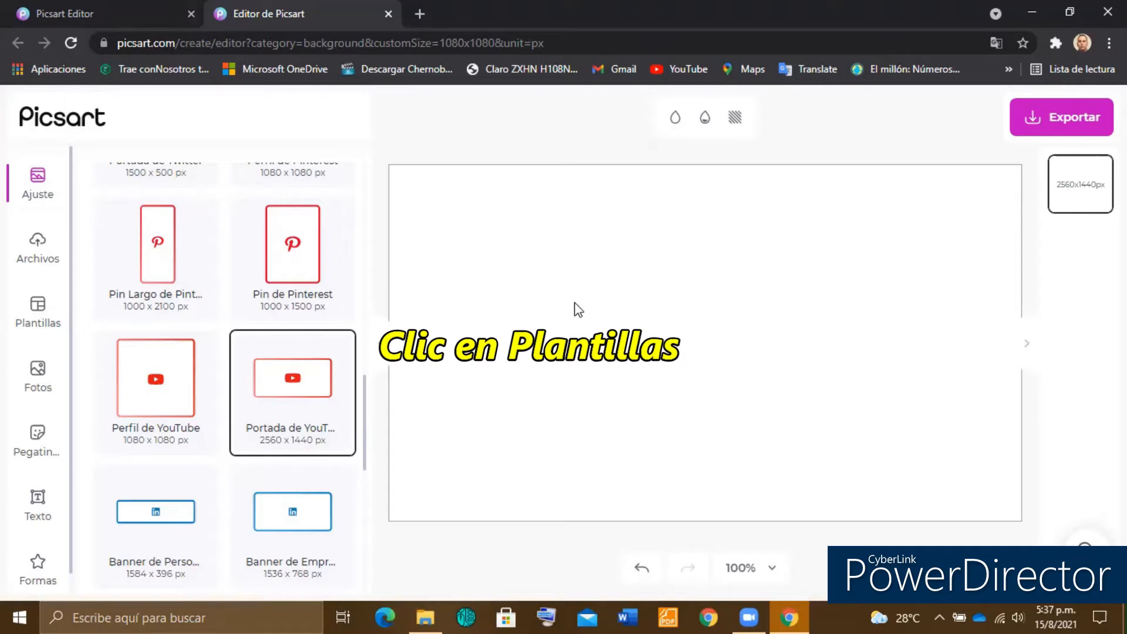
Browse the YouTube cover templates and apply the pink and purple DJ TINK TANK design, accepting the template change
left_click(37, 312)
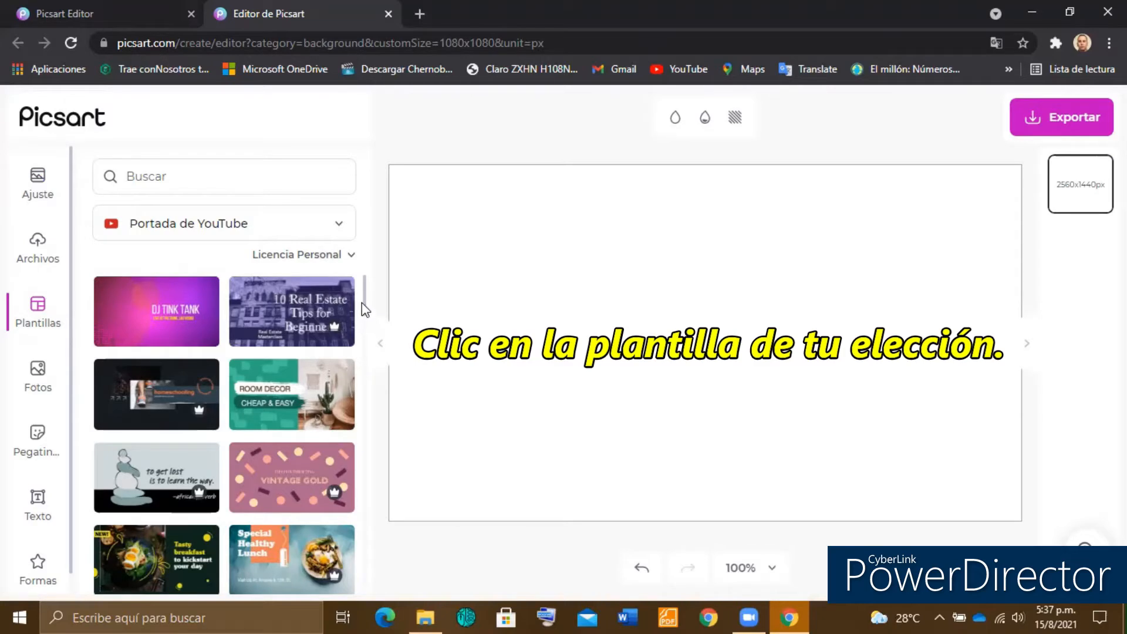
scroll(360, 310, "down", 3)
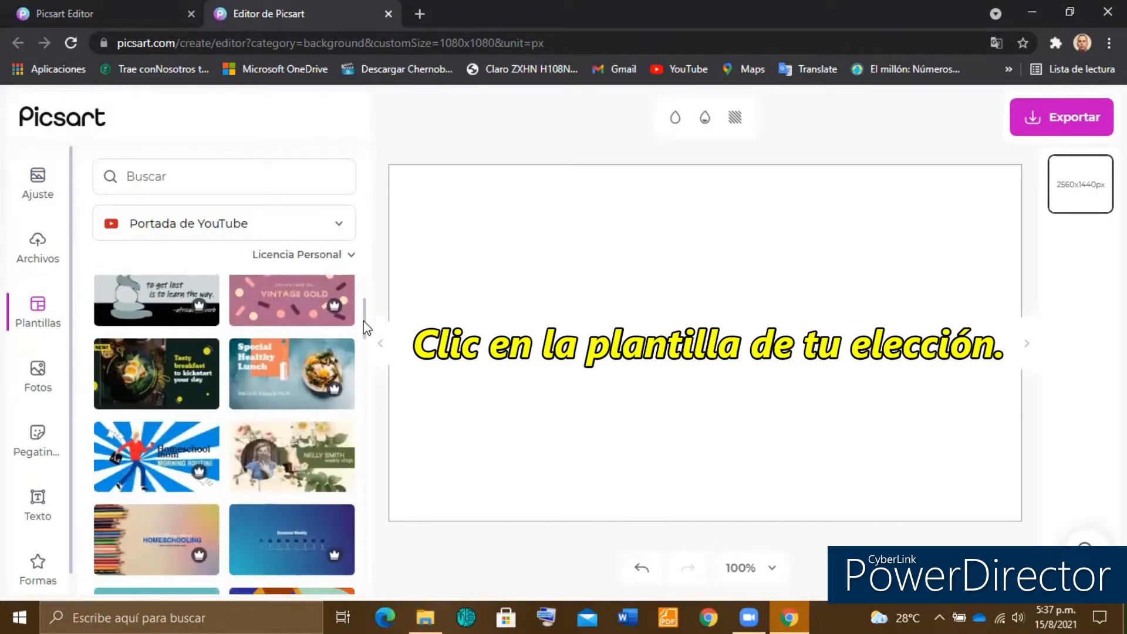
scroll(367, 329, "down", 1)
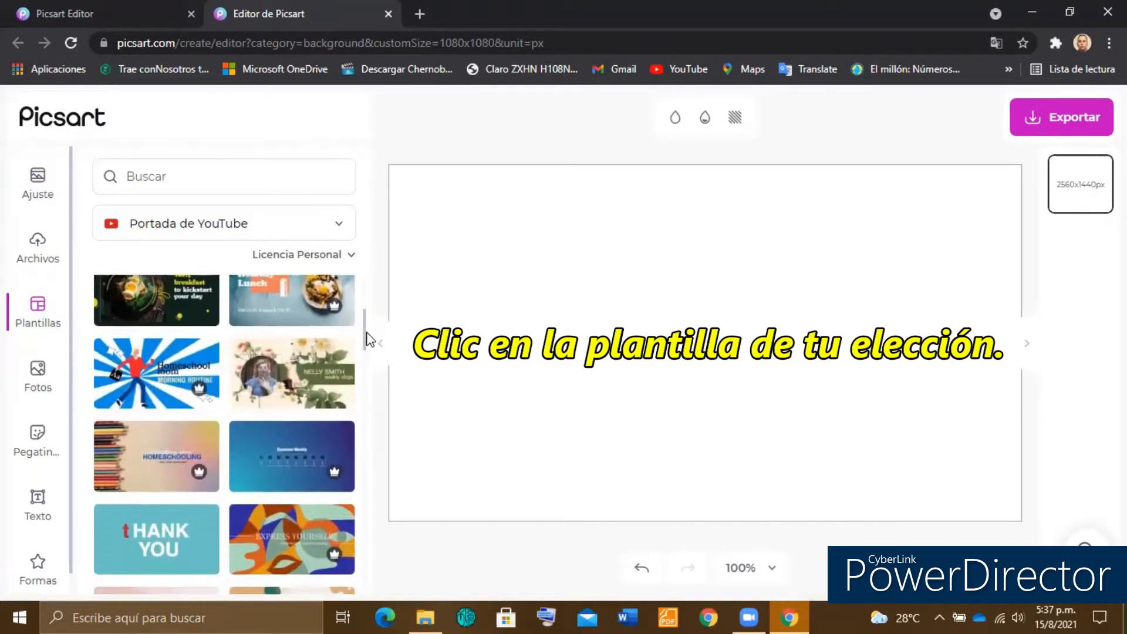
left_click_drag(367, 339, 389, 440)
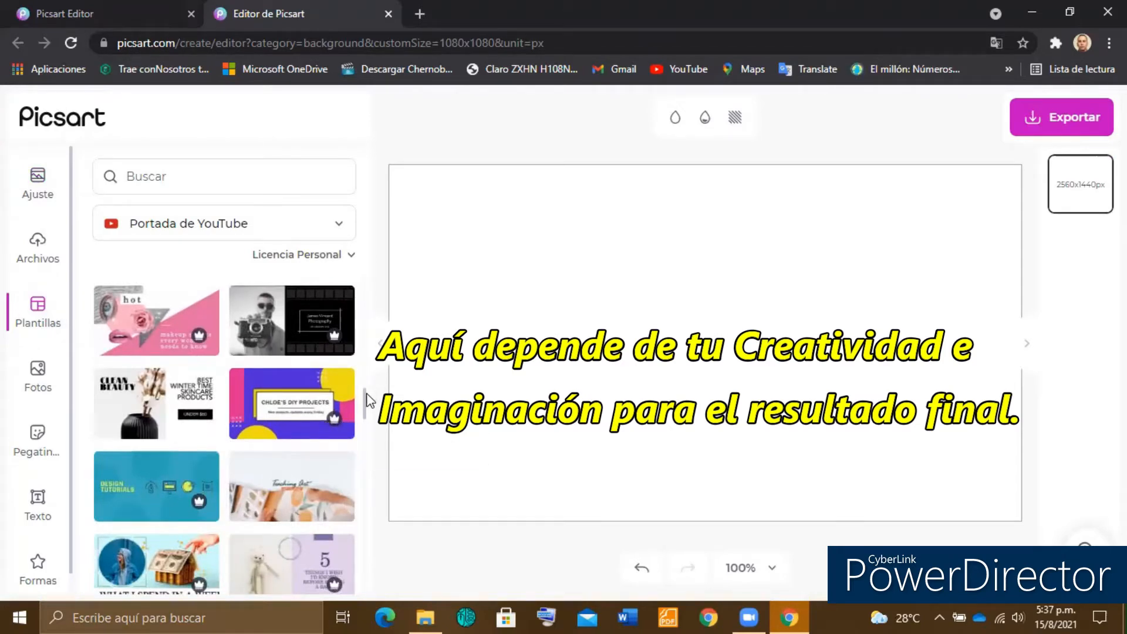
left_click_drag(366, 404, 374, 433)
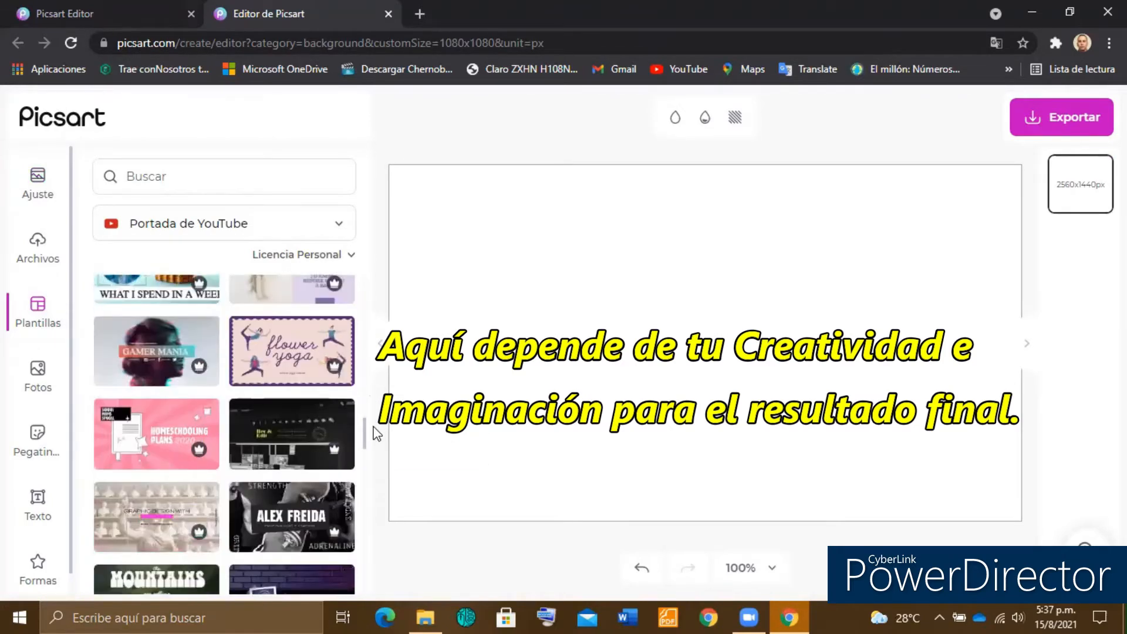
left_click_drag(375, 435, 367, 276)
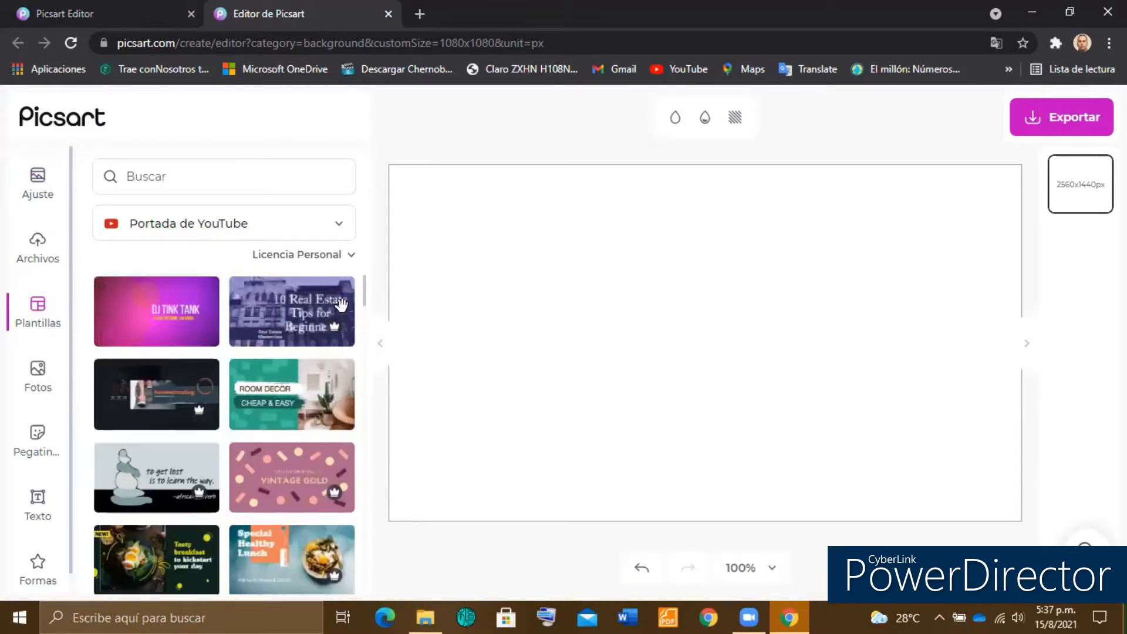
left_click(191, 339)
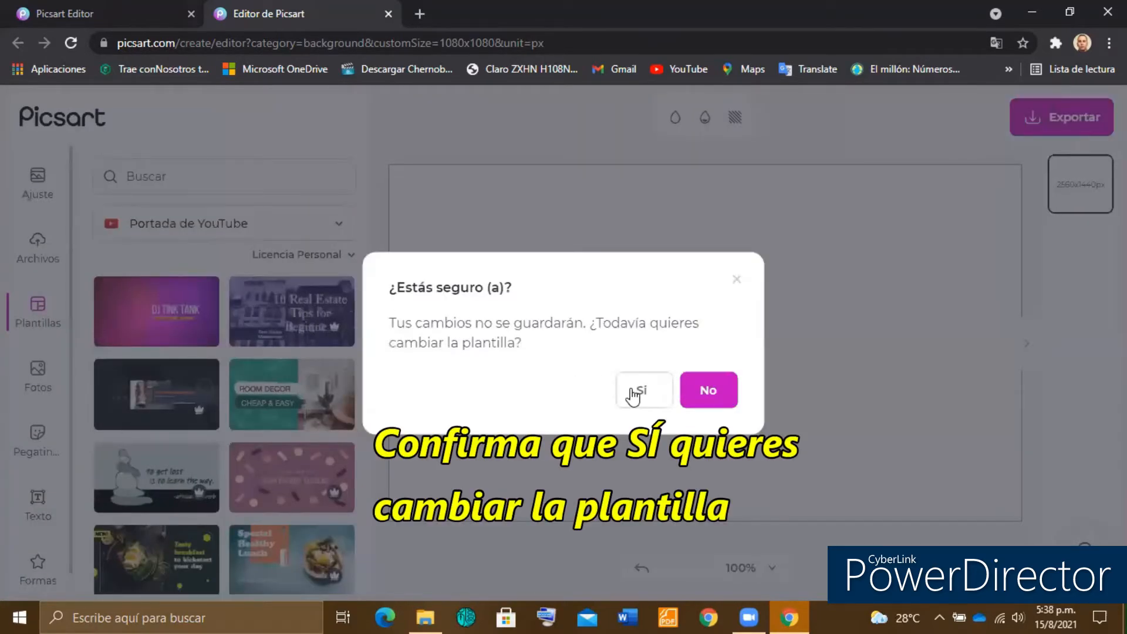
left_click(631, 393)
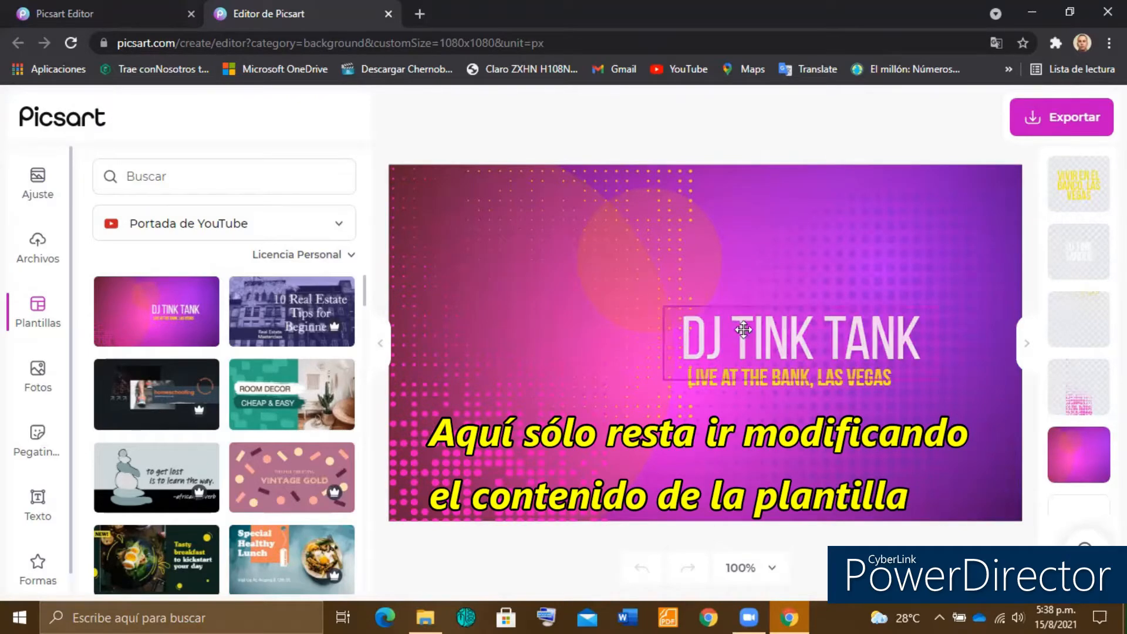
Replace the DJ TINK TANK title on the banner with the text MI CANAL PERSONAL
double_click(765, 343)
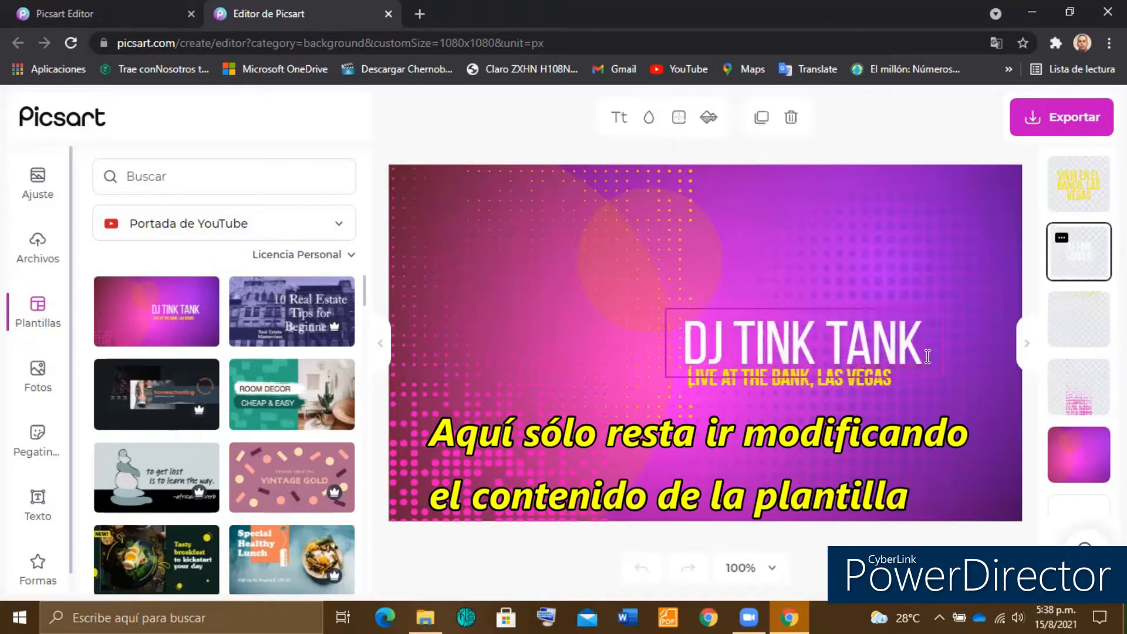
left_click_drag(928, 352, 661, 355)
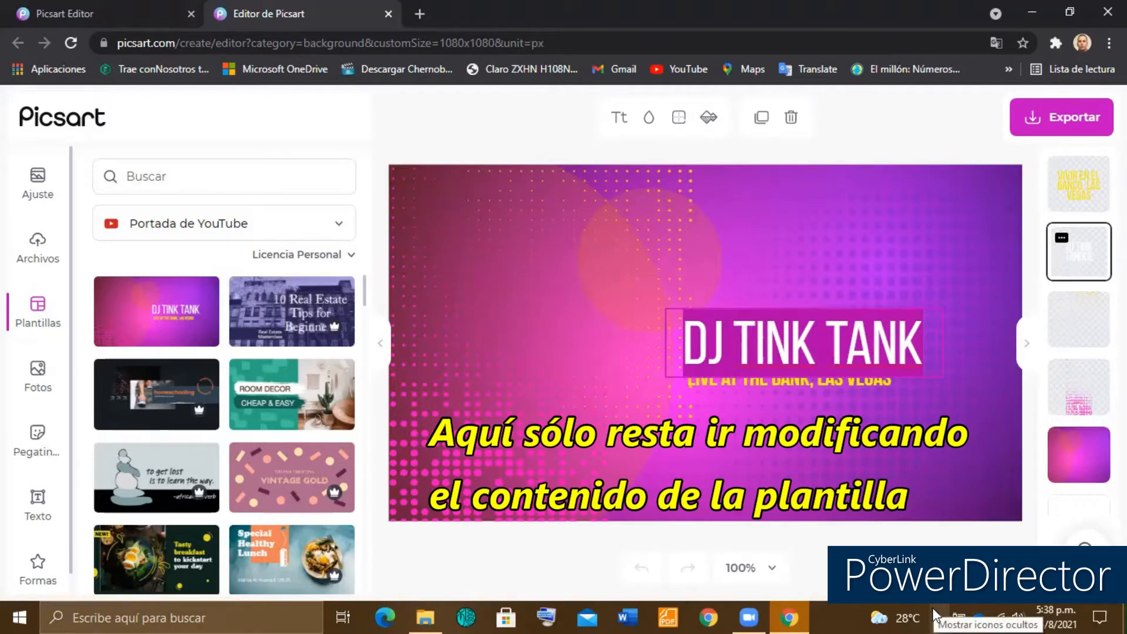
type("MI")
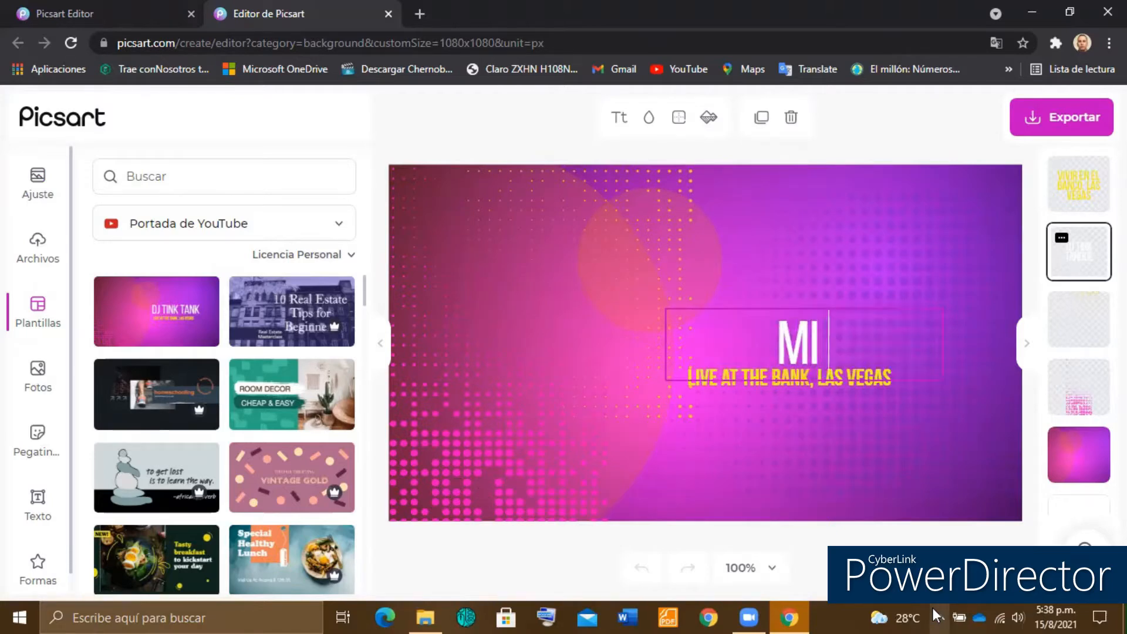
type(" CANAL")
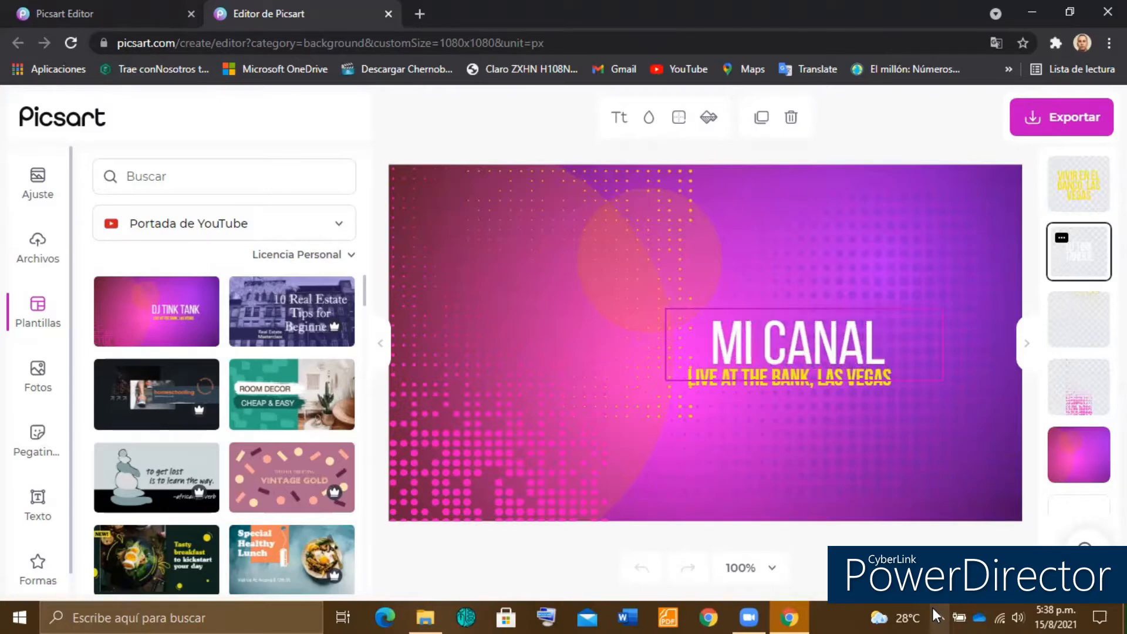
type(" PERSONAL")
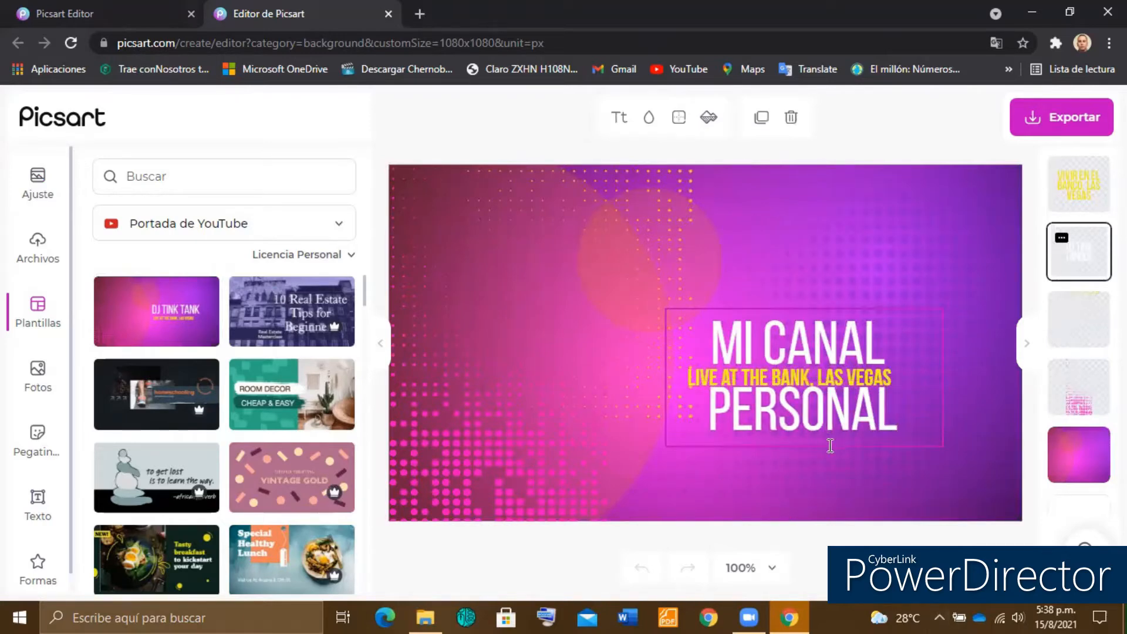
left_click(893, 491)
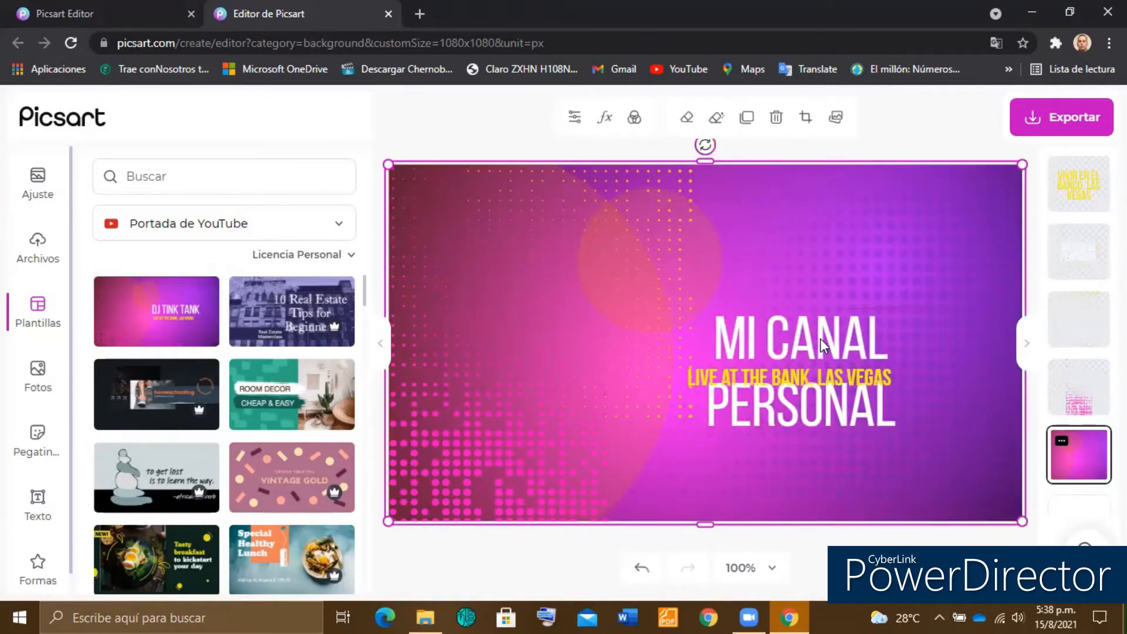
Try to move the banner title upward and undo the accidental shift of the background
left_click_drag(818, 340, 824, 294)
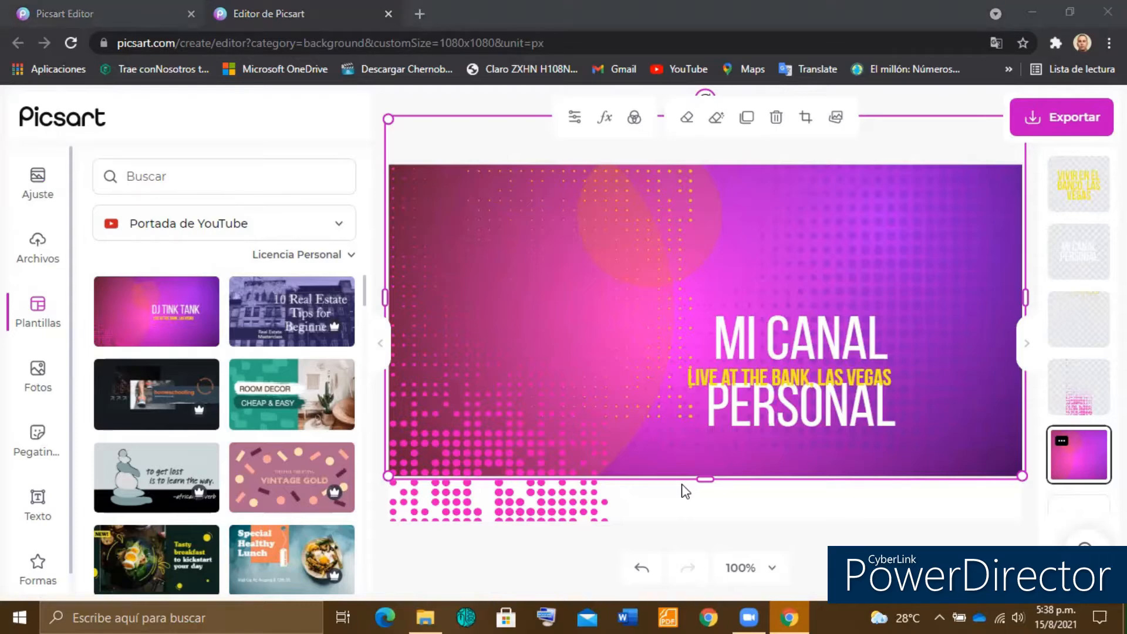
left_click(643, 578)
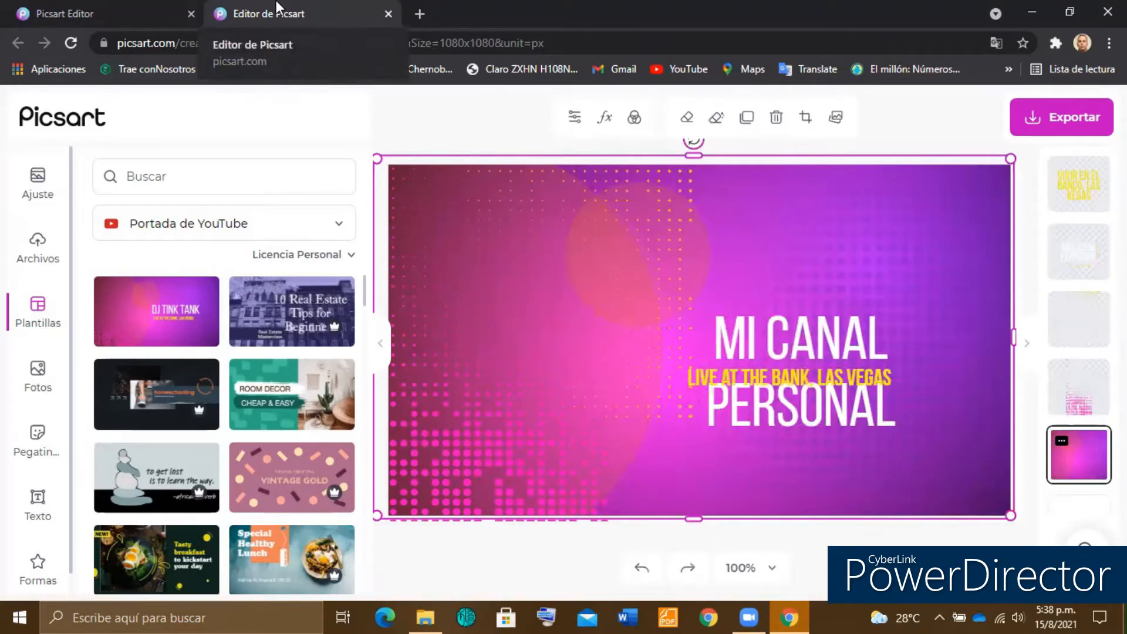
Move the MI CANAL PERSONAL title toward the banner's centre and place the yellow subtitle directly beneath it
left_click(772, 378)
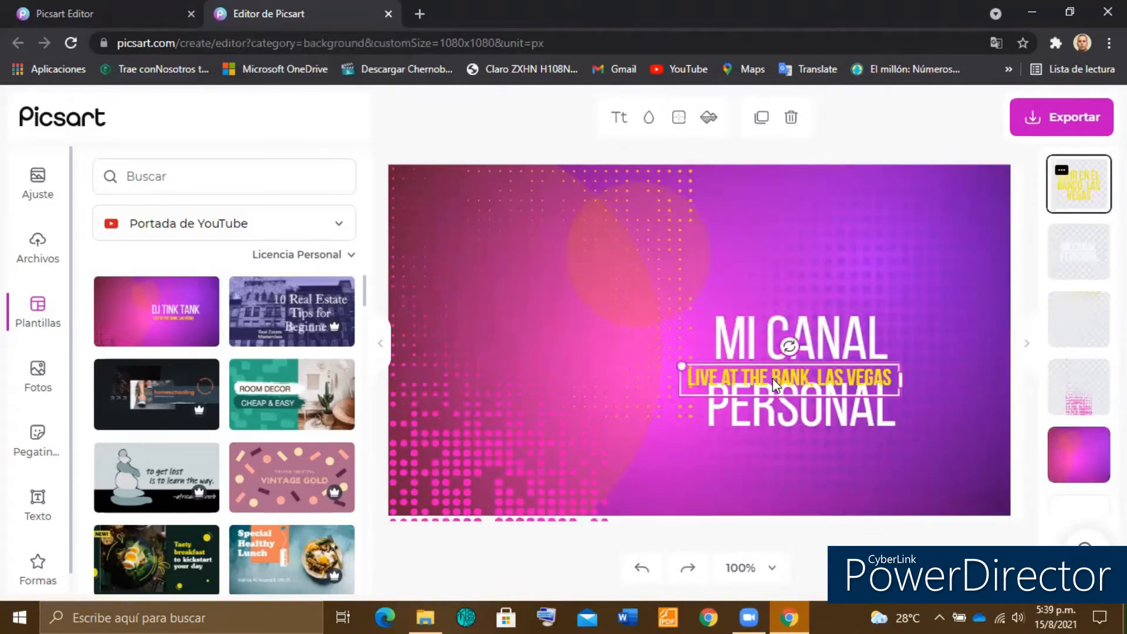
left_click(815, 405)
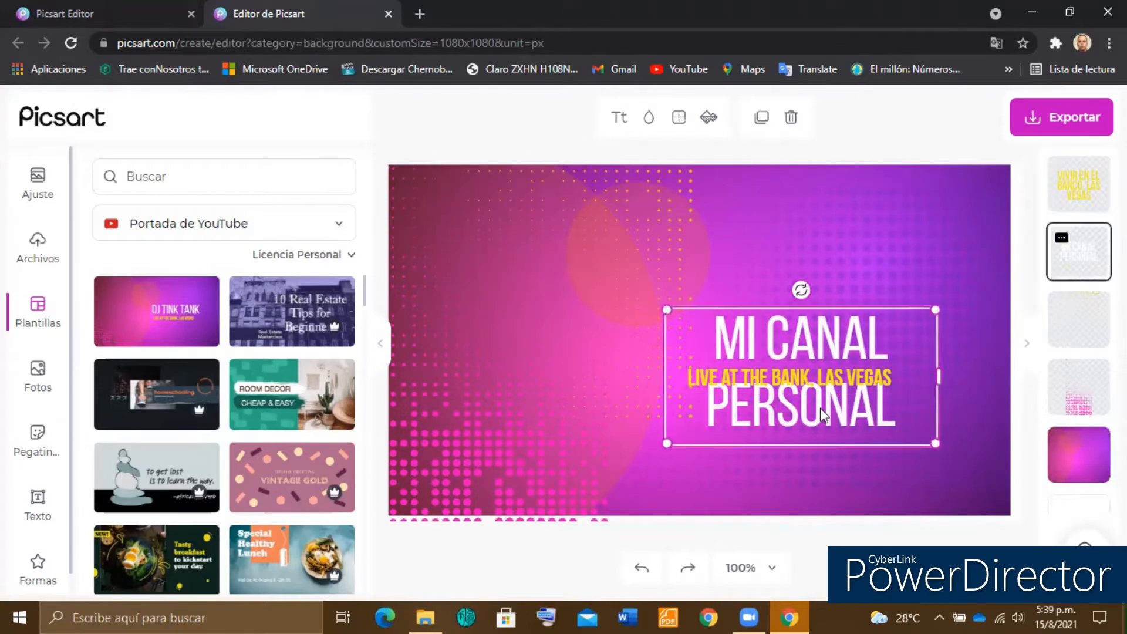
left_click_drag(822, 415, 743, 359)
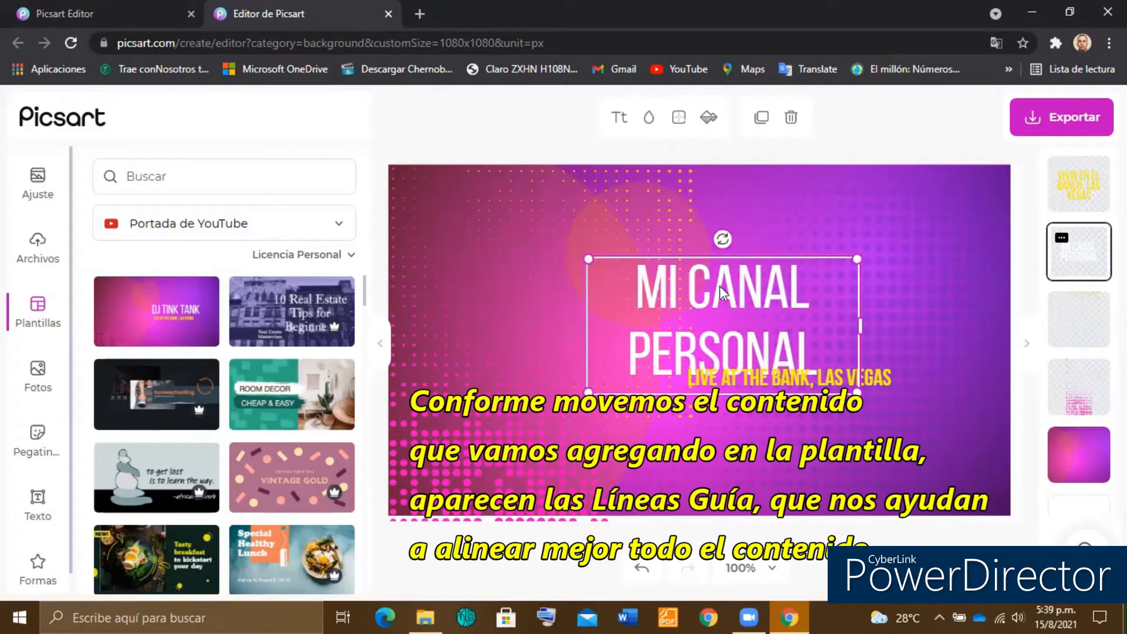
left_click_drag(745, 285, 714, 303)
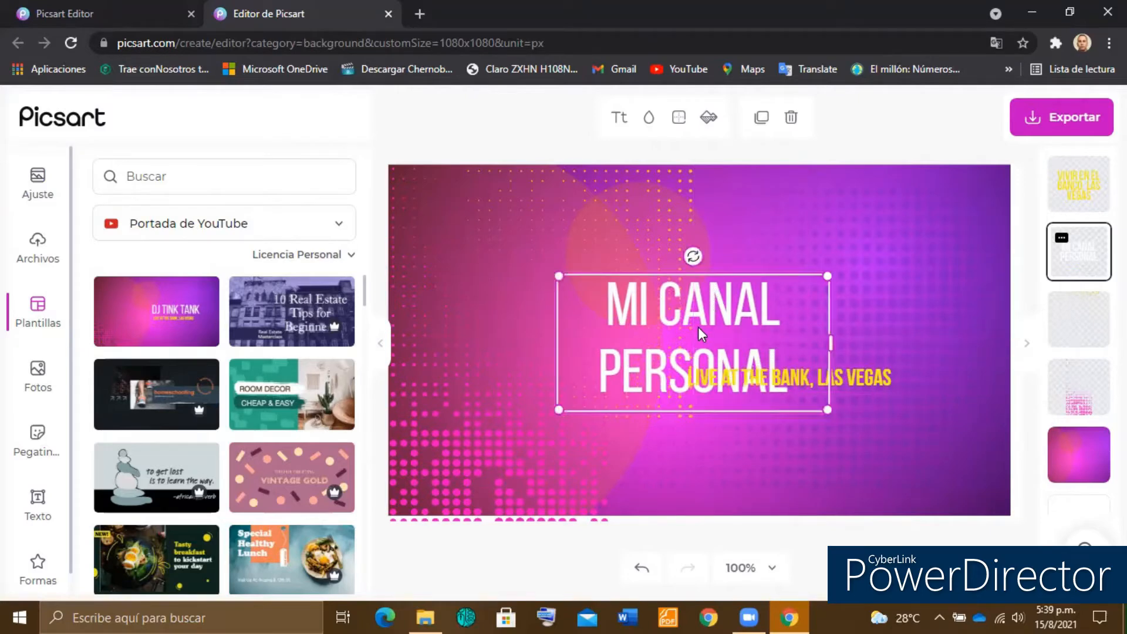
left_click_drag(875, 373, 775, 409)
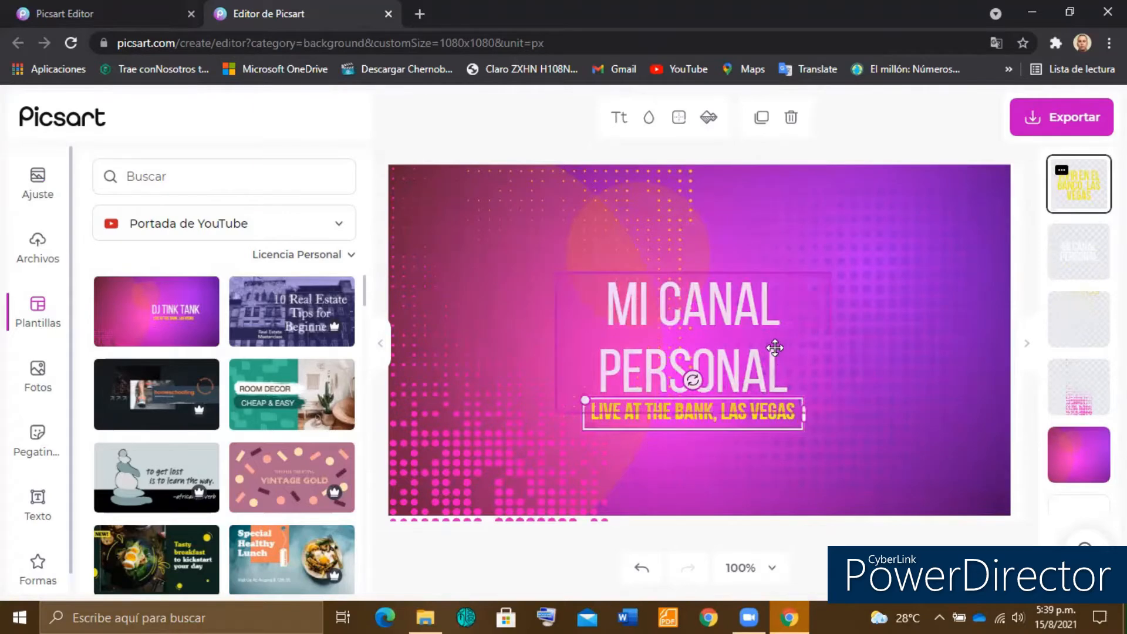
Widen the title's text box so the title fits on one line, and centre it horizontally just above the subtitle
left_click(752, 384)
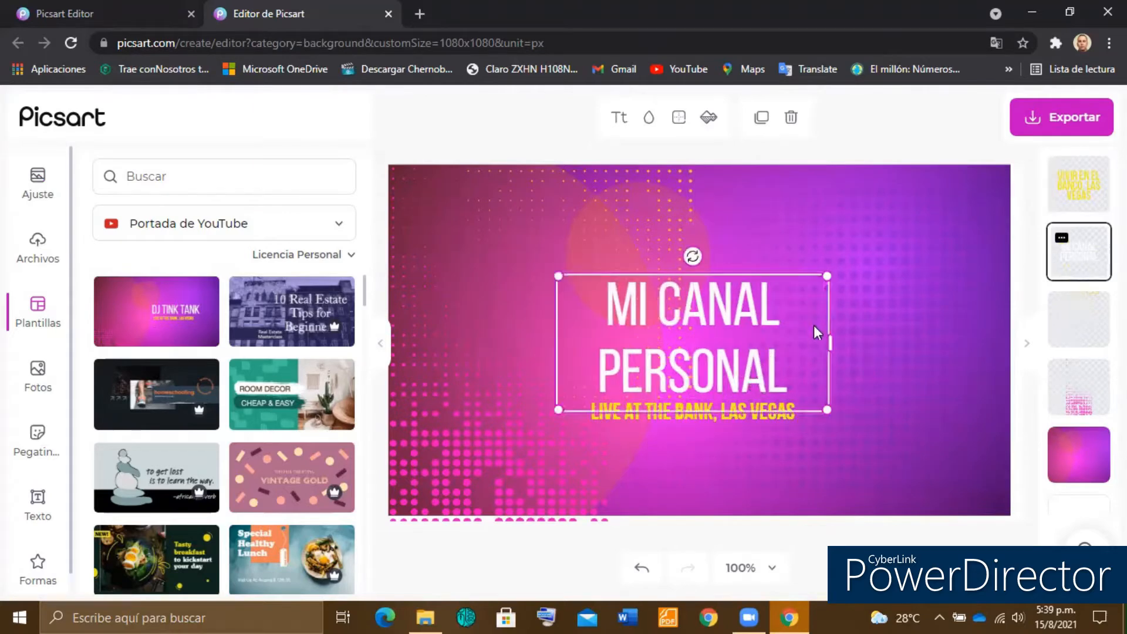
left_click_drag(826, 338, 976, 336)
left_click_drag(772, 294, 708, 300)
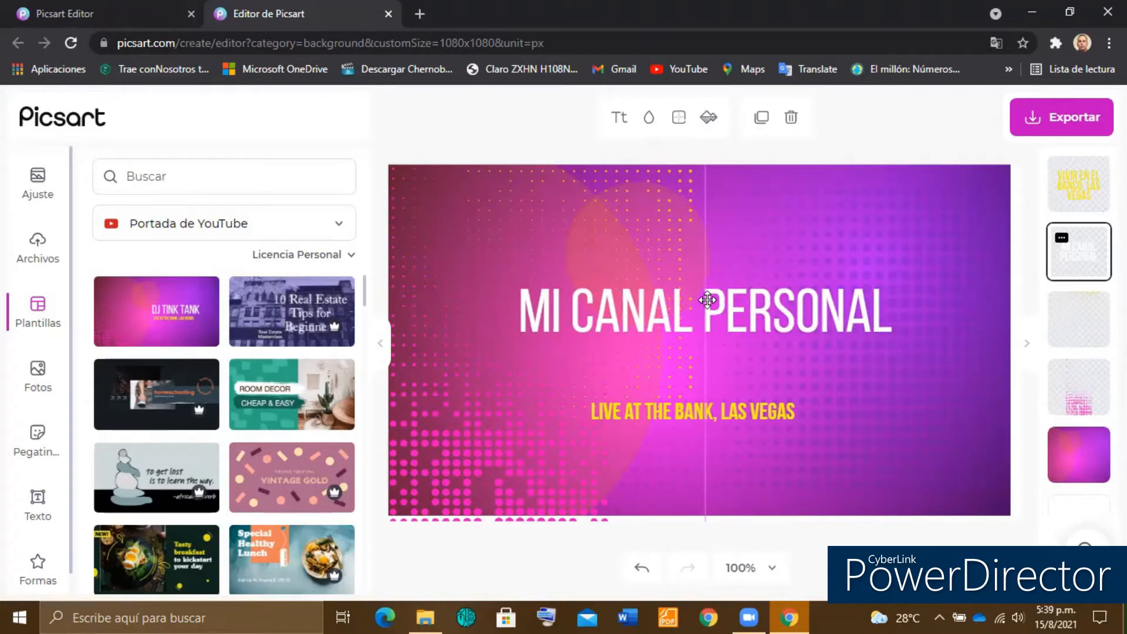
left_click_drag(708, 300, 710, 327)
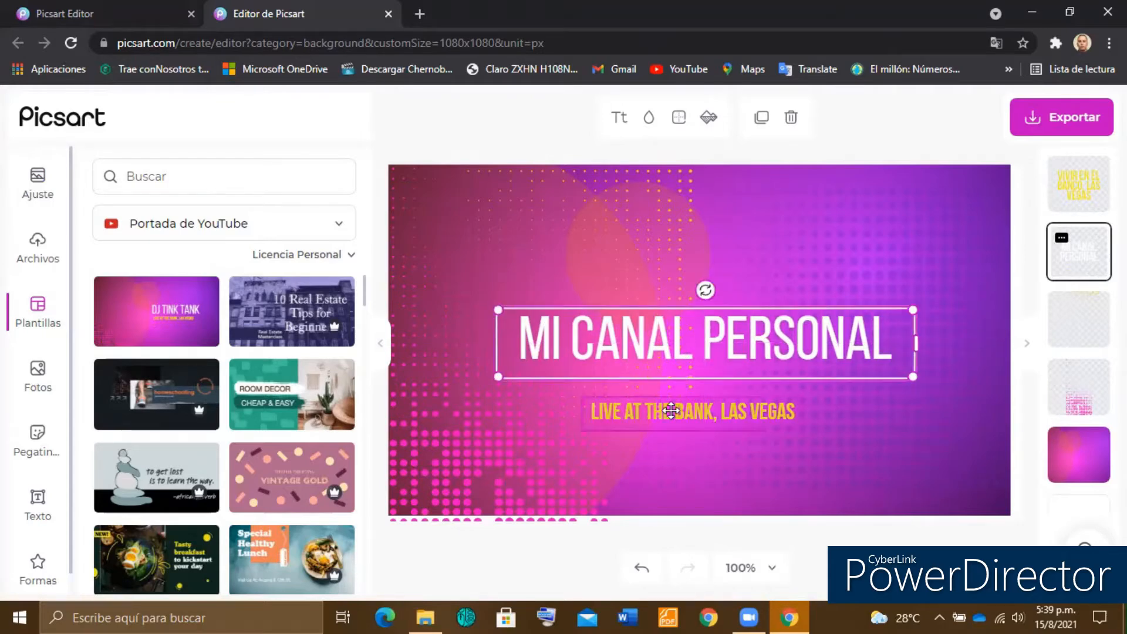
Move the yellow subtitle closer to the title and replace its text with CONTENIDOS DIVERSOS TODAS LAS SEMANAS
left_click_drag(671, 410, 675, 391)
double_click(675, 391)
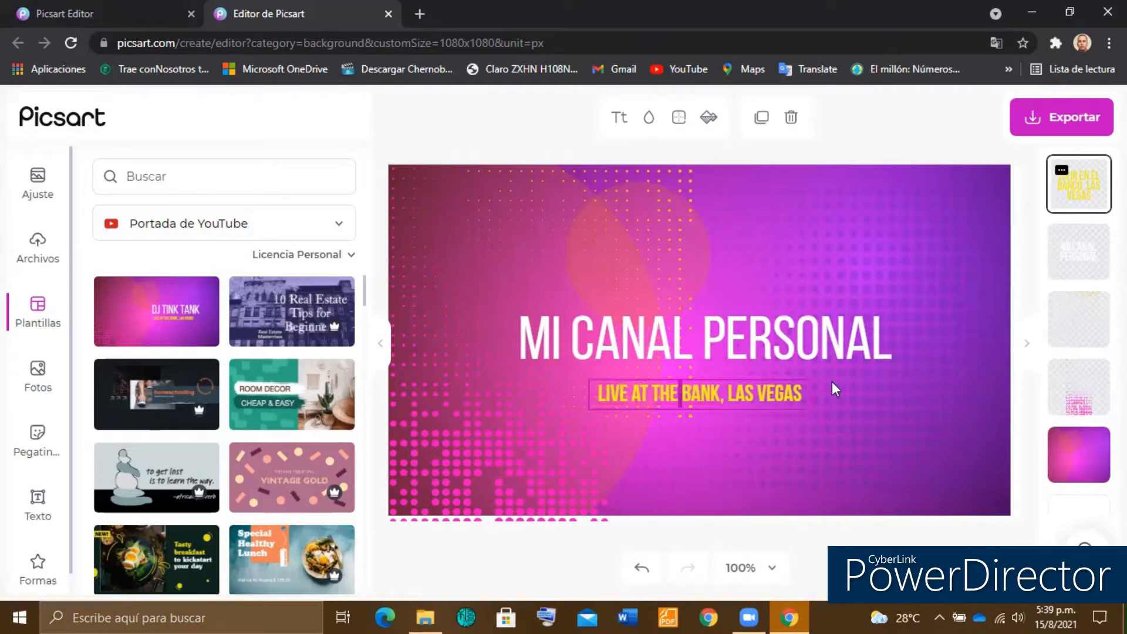
left_click(805, 392)
left_click_drag(705, 404, 579, 417)
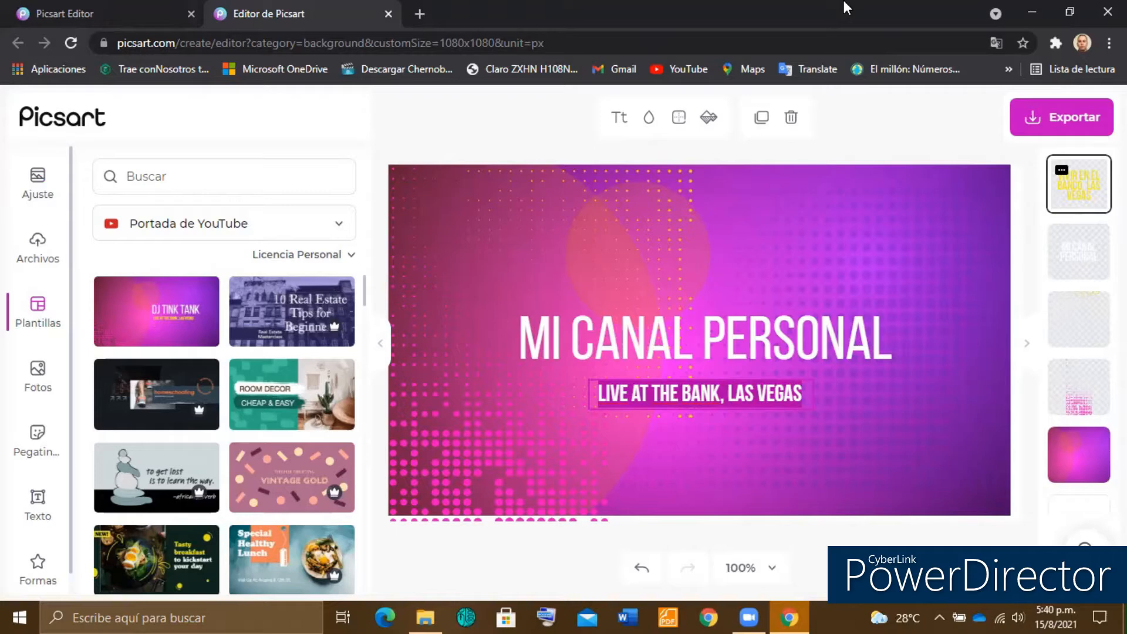
key("BackSpace")
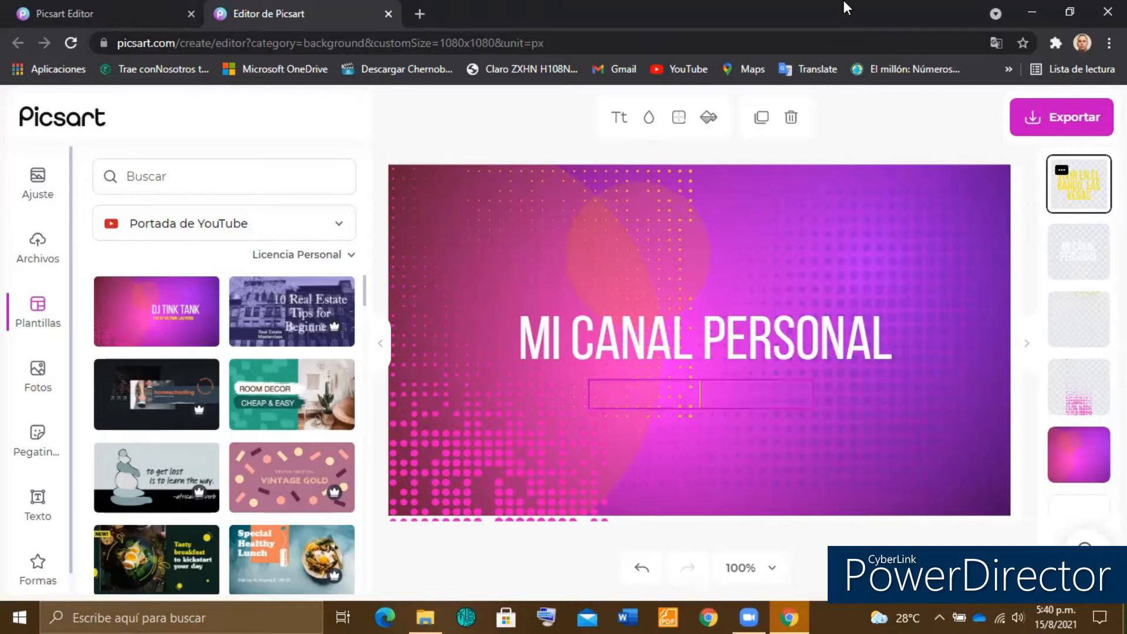
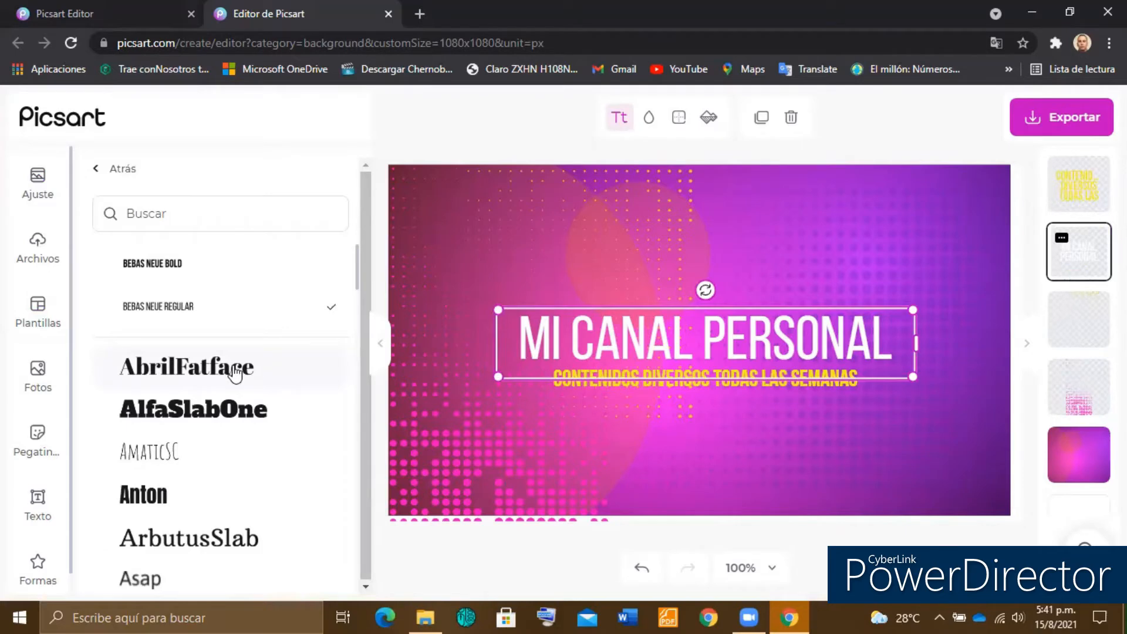
Change the title's font to Abril Fatface and set its size to 50
left_click(235, 372)
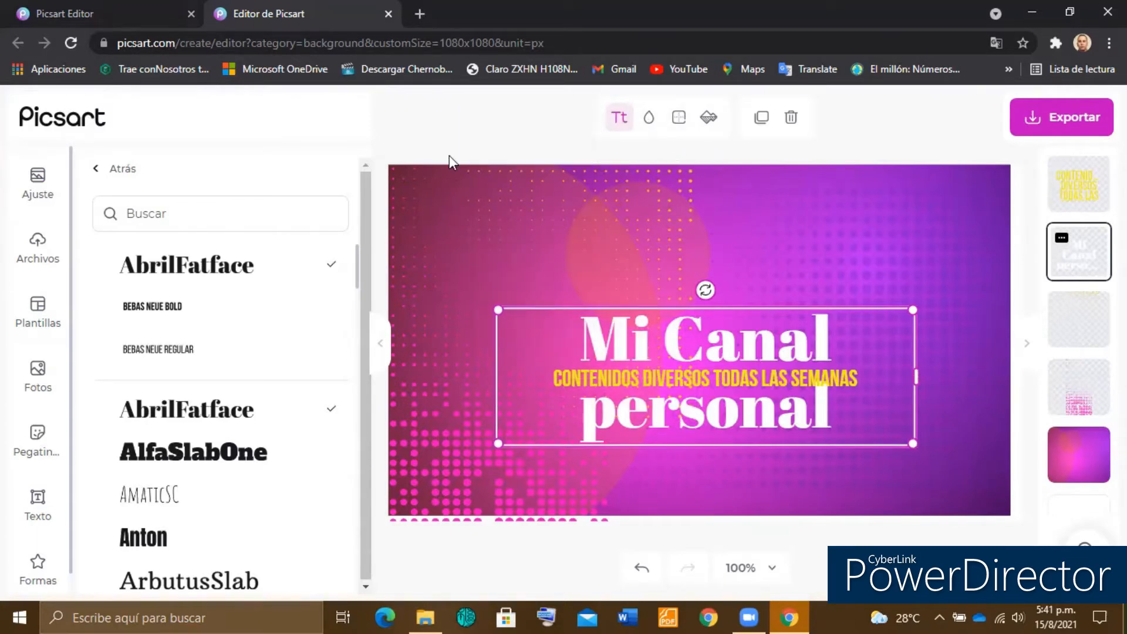
left_click(132, 170)
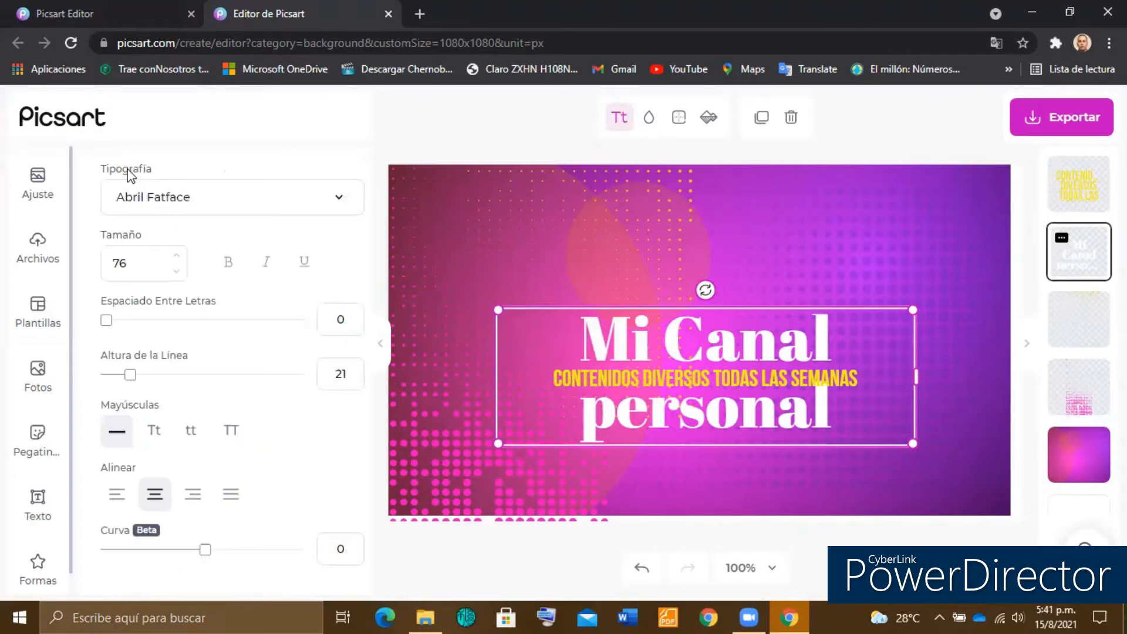
double_click(135, 268)
key("Return")
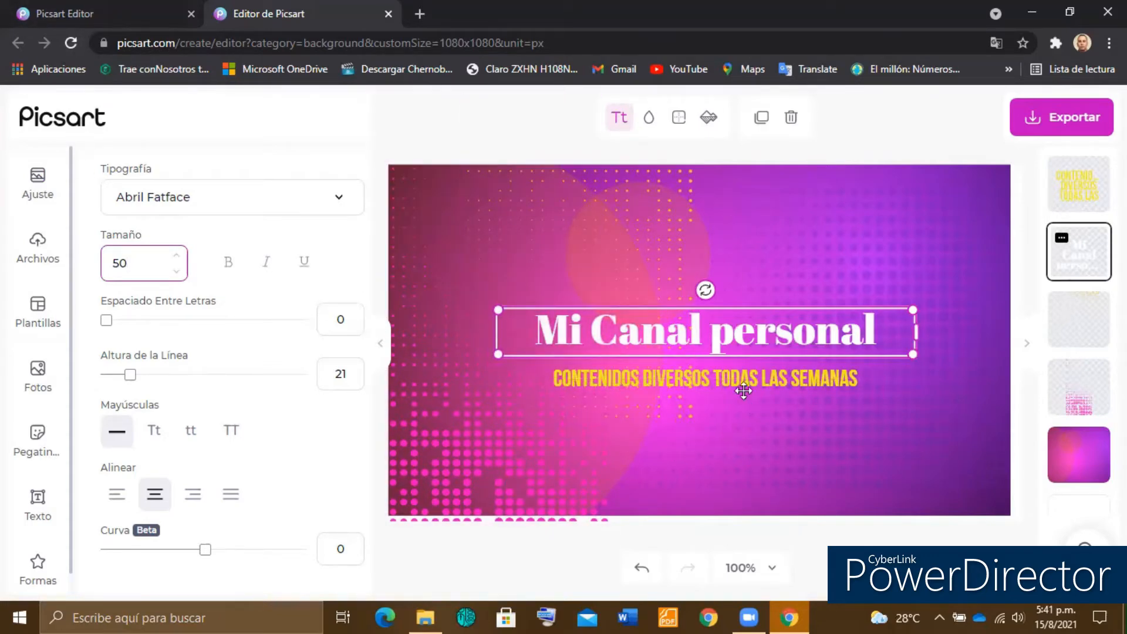
Add a black (000000) border to the title and a black shadow to the yellow subtitle
left_click(679, 121)
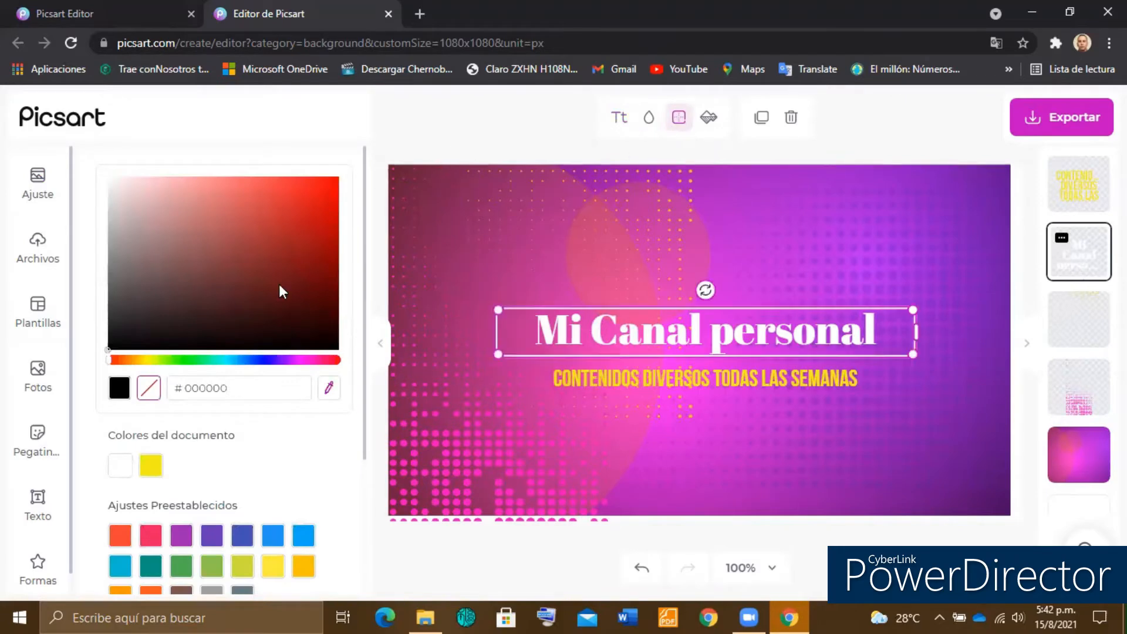
left_click(119, 389)
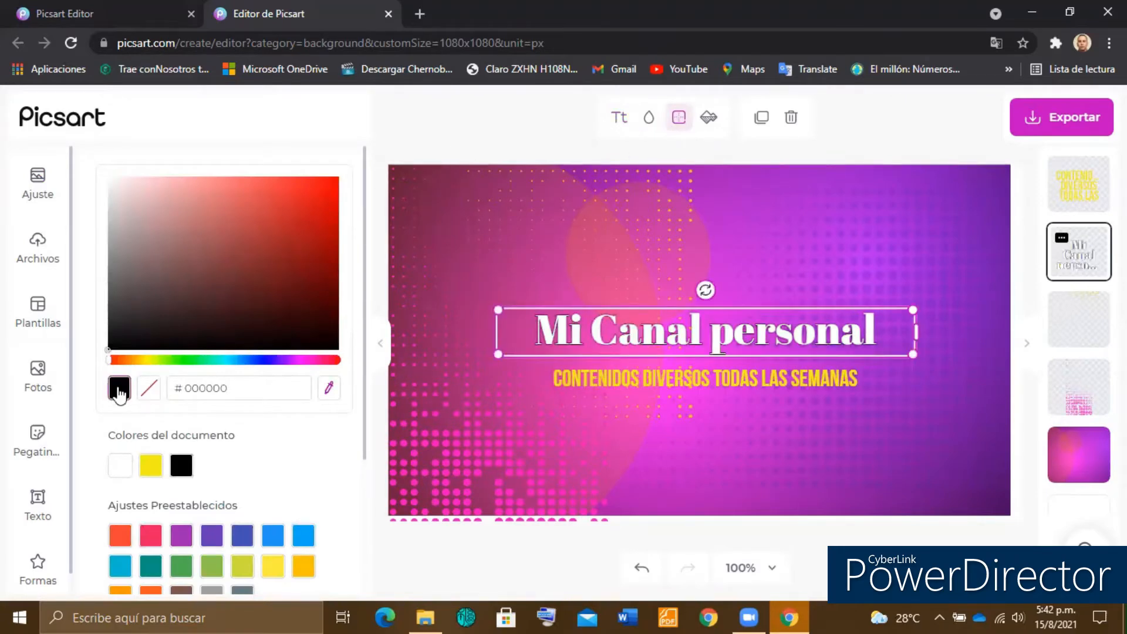
left_click(776, 379)
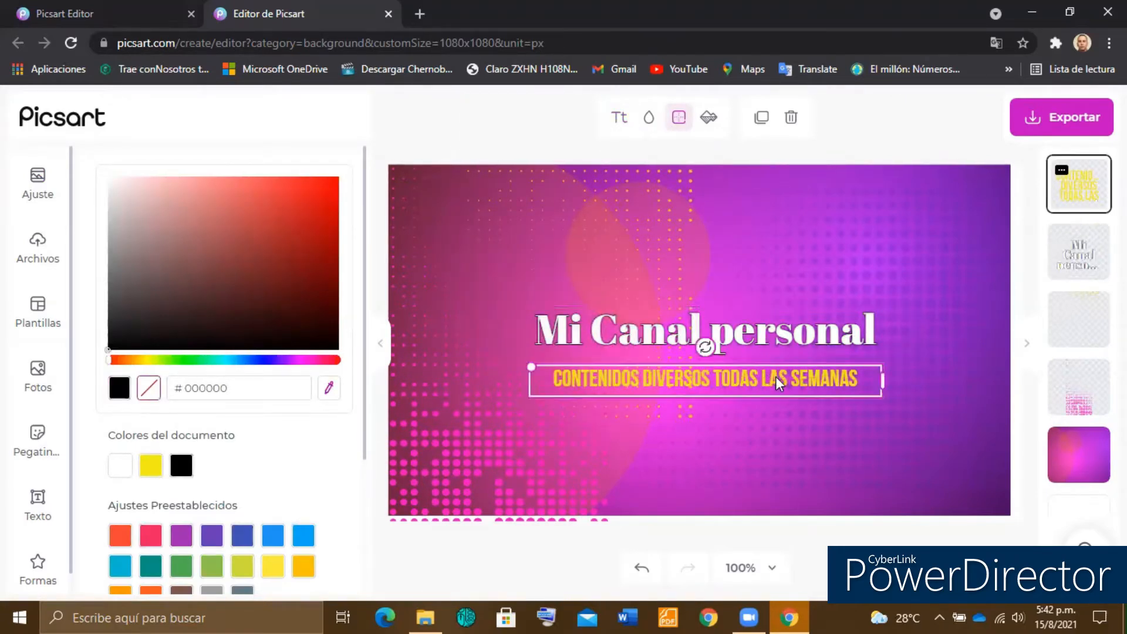
left_click(711, 121)
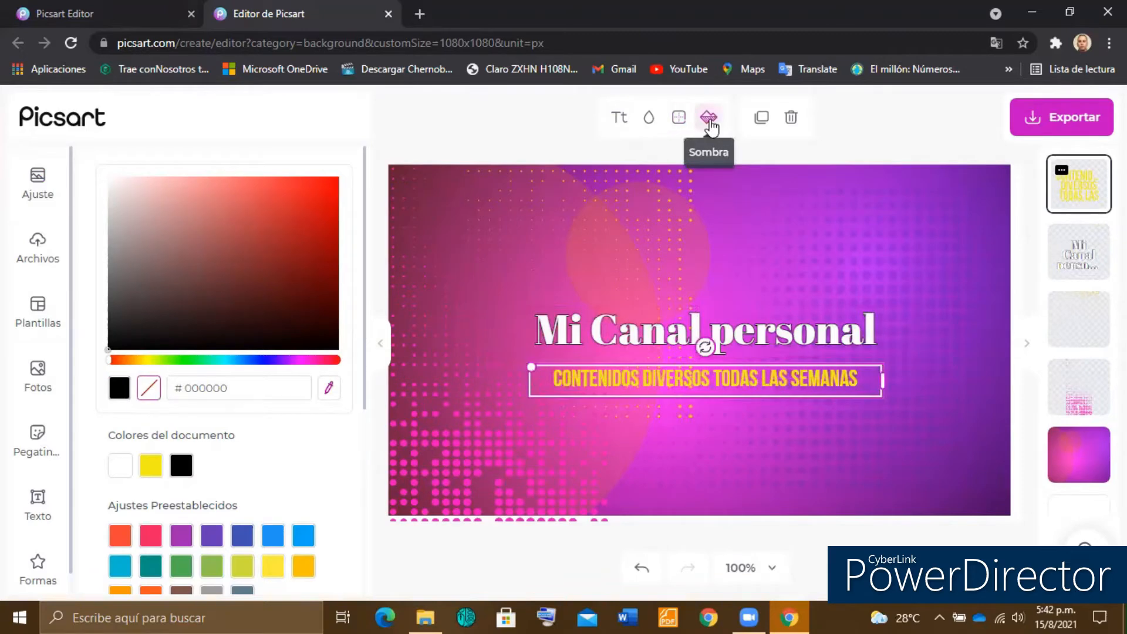
left_click(119, 388)
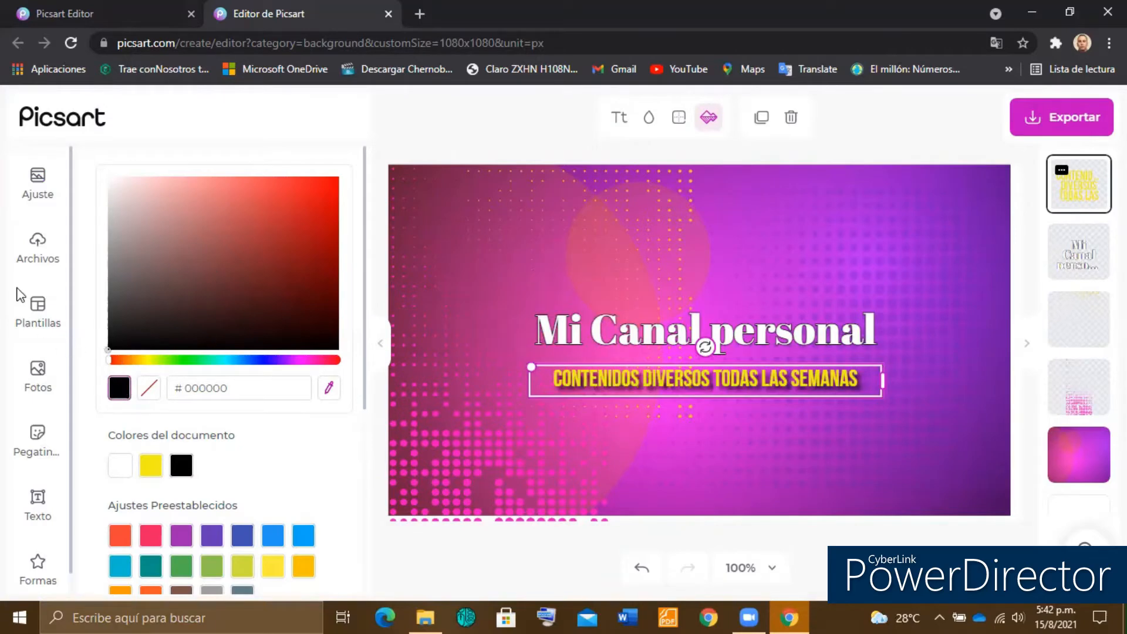
Search the stickers for youtube and add the red paint-splatter play button to the banner, dismissing the sticker editing tip
left_click(36, 438)
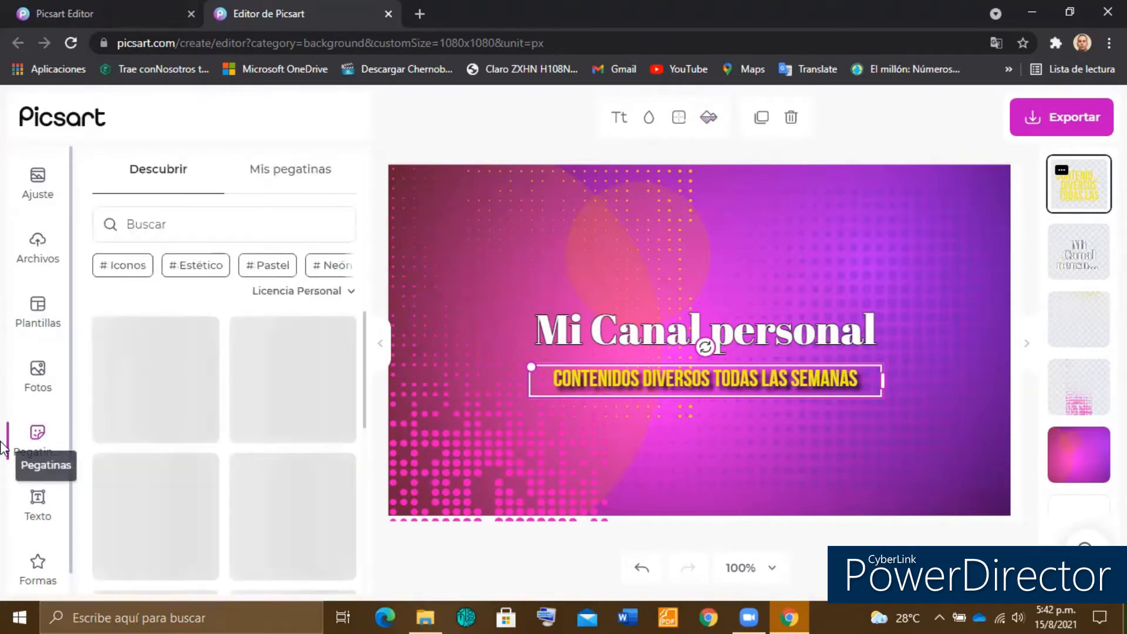
left_click(187, 233)
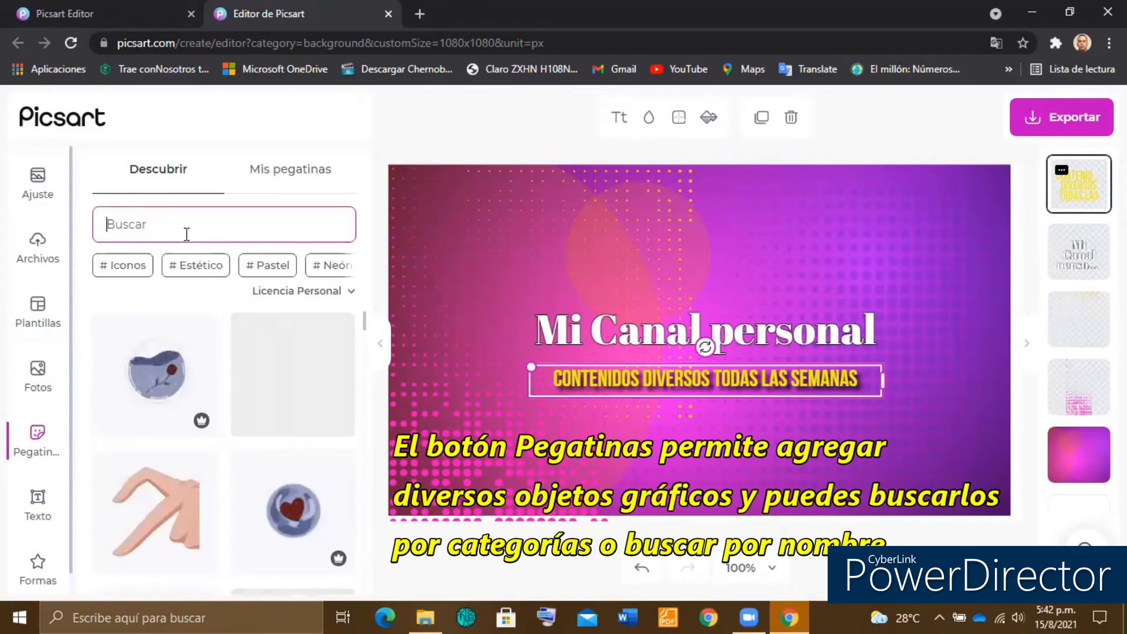
type("youtube")
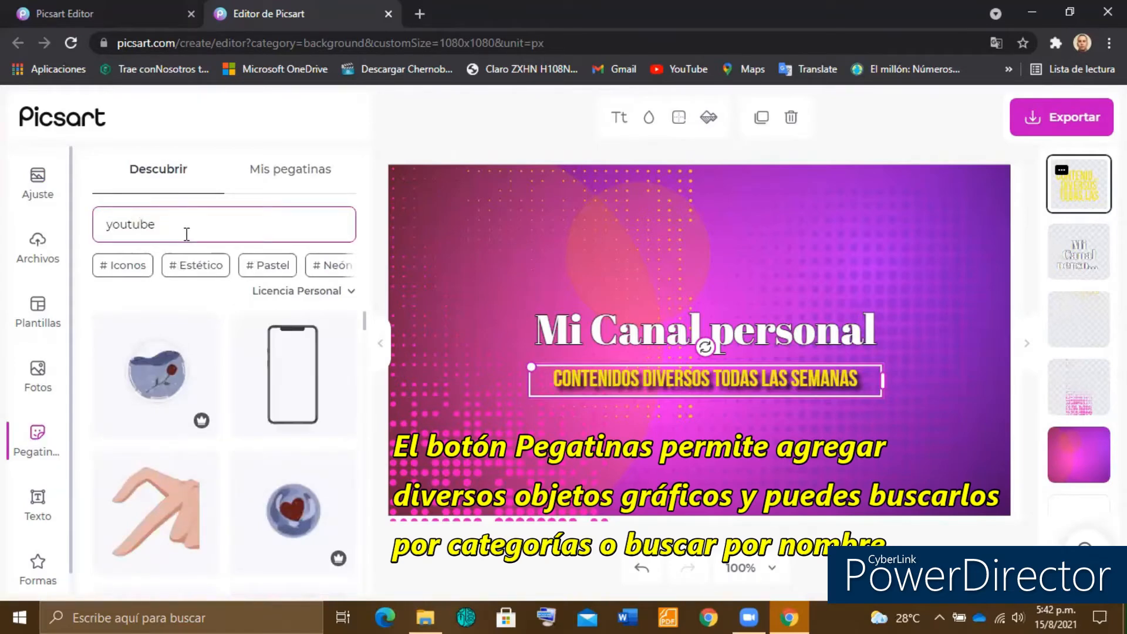
key("Return")
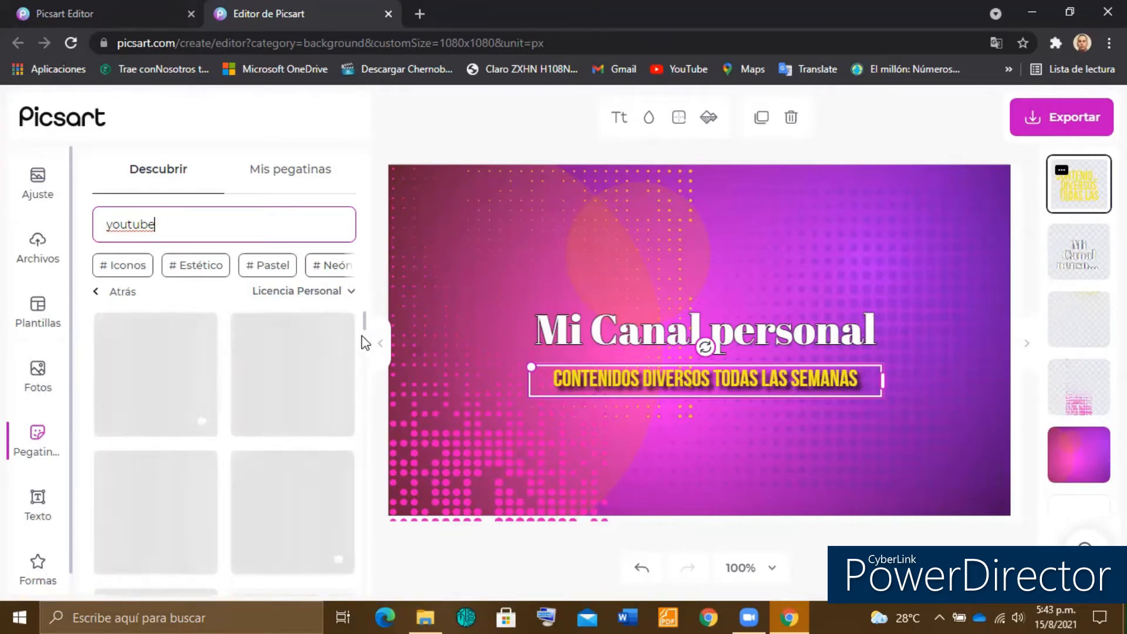
scroll(368, 352, "down", 1)
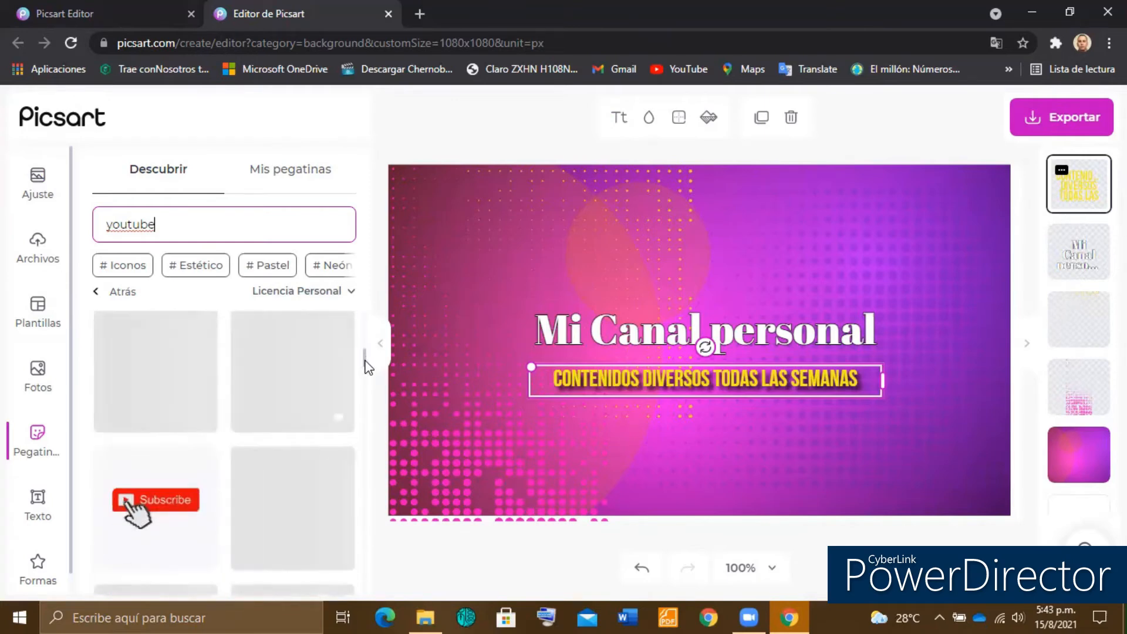
scroll(365, 367, "down", 2)
left_click_drag(366, 364, 360, 483)
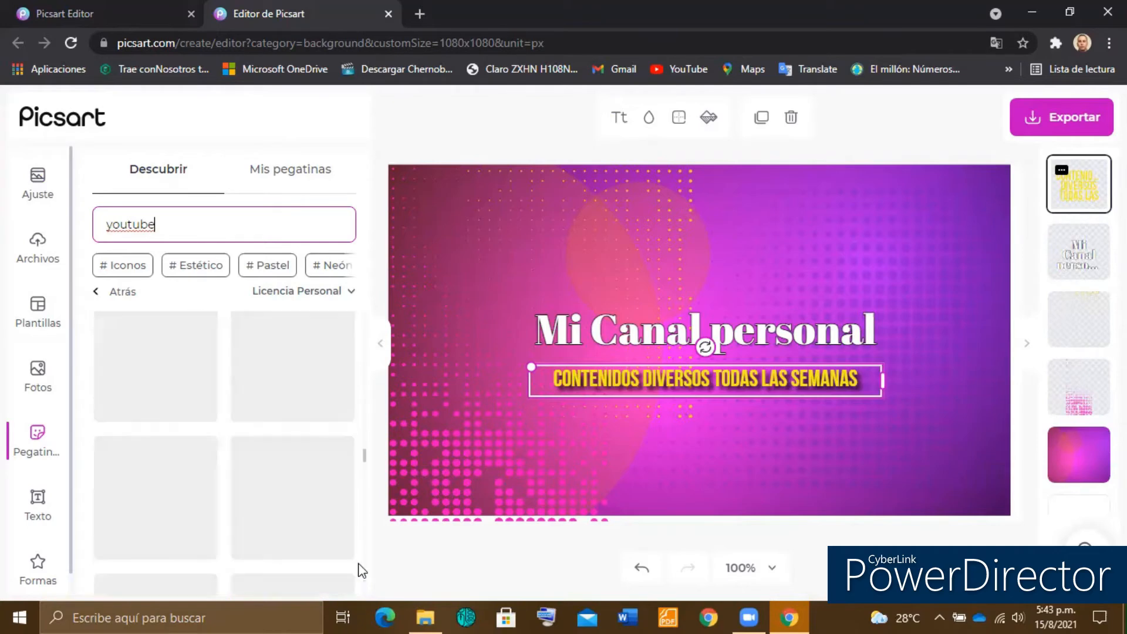
left_click_drag(361, 443, 370, 479)
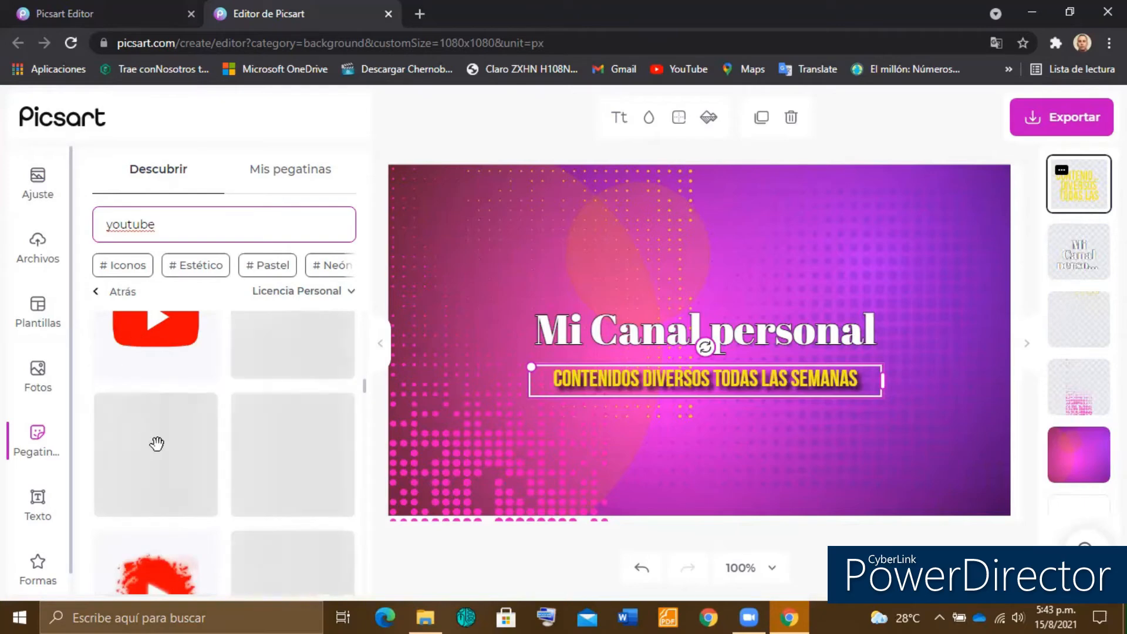
left_click(145, 584)
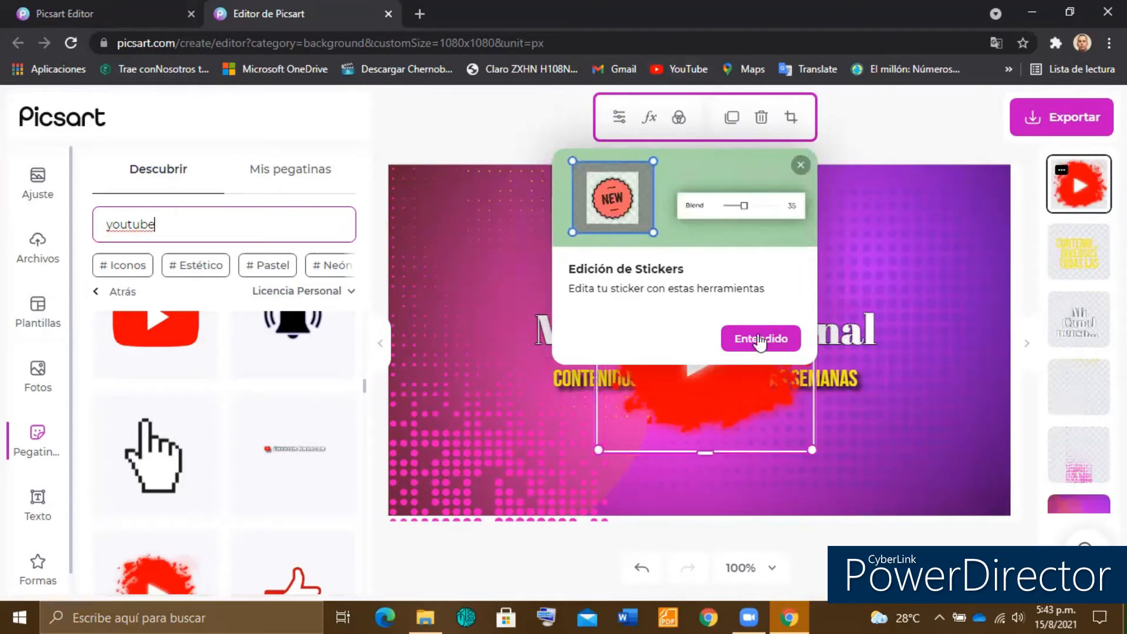
left_click(754, 345)
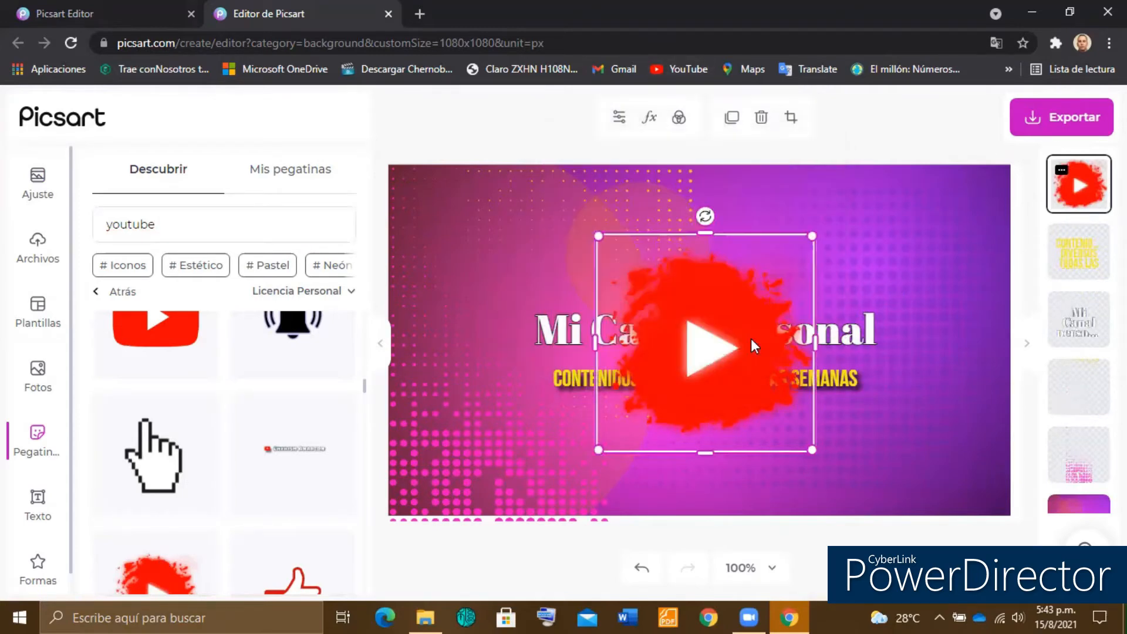
Move the play button sticker to the banner's left side and reorder its layer behind both texts
left_click_drag(724, 365, 521, 348)
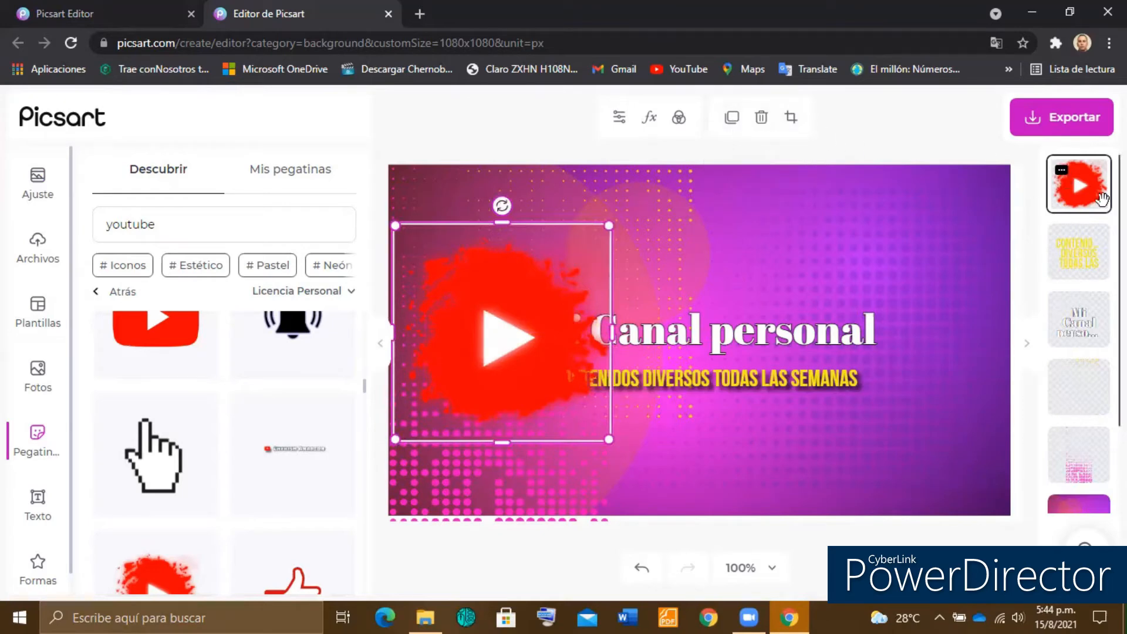
left_click_drag(1082, 199, 1098, 350)
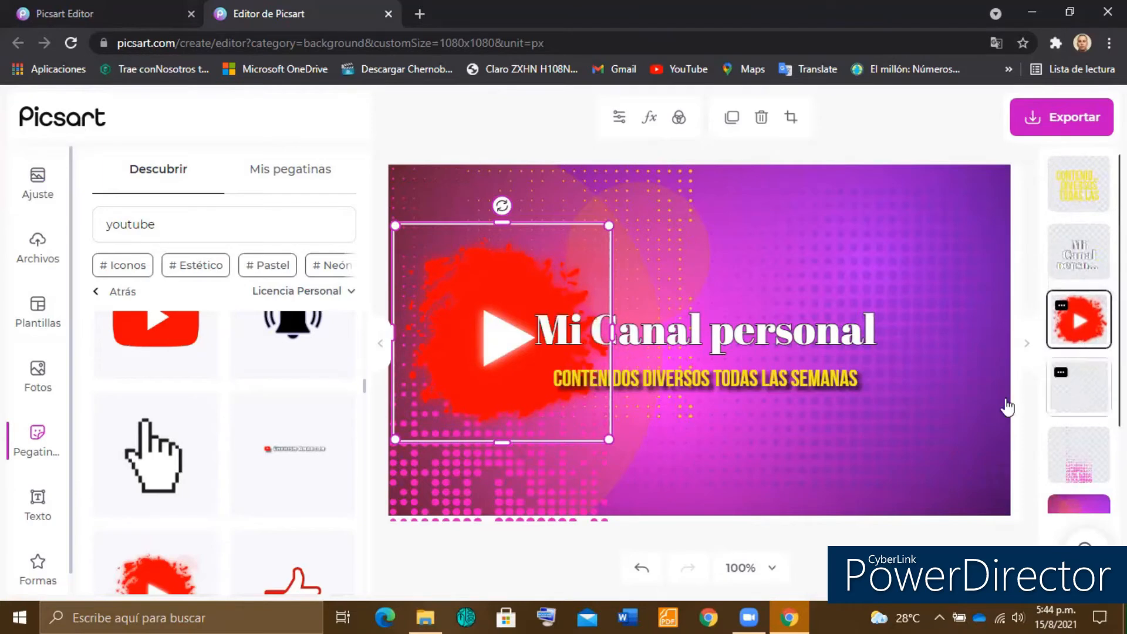
left_click(659, 478)
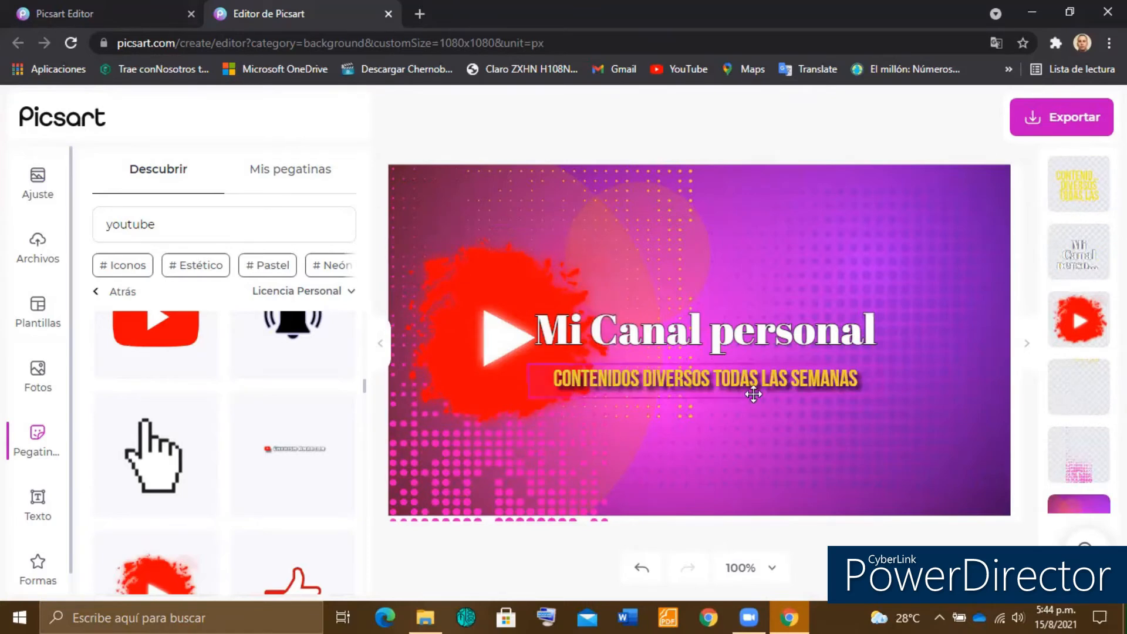
Reduce the font size of the subtitle CONTENIDOS DIVERSOS TODAS LAS SEMANAS to 20
left_click(761, 374)
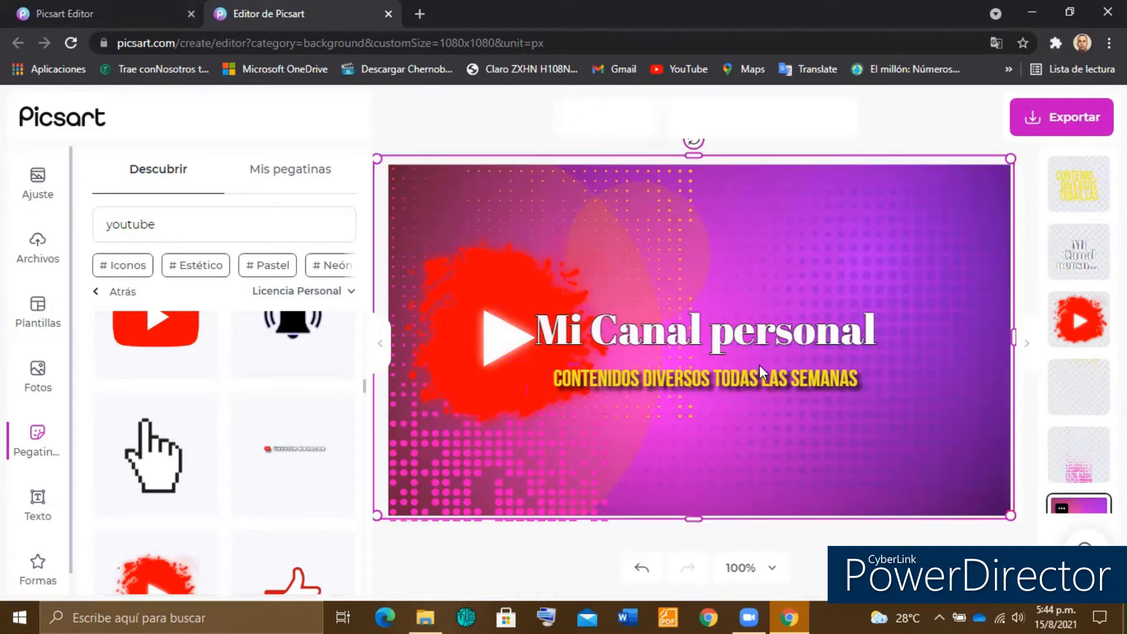
left_click(762, 376)
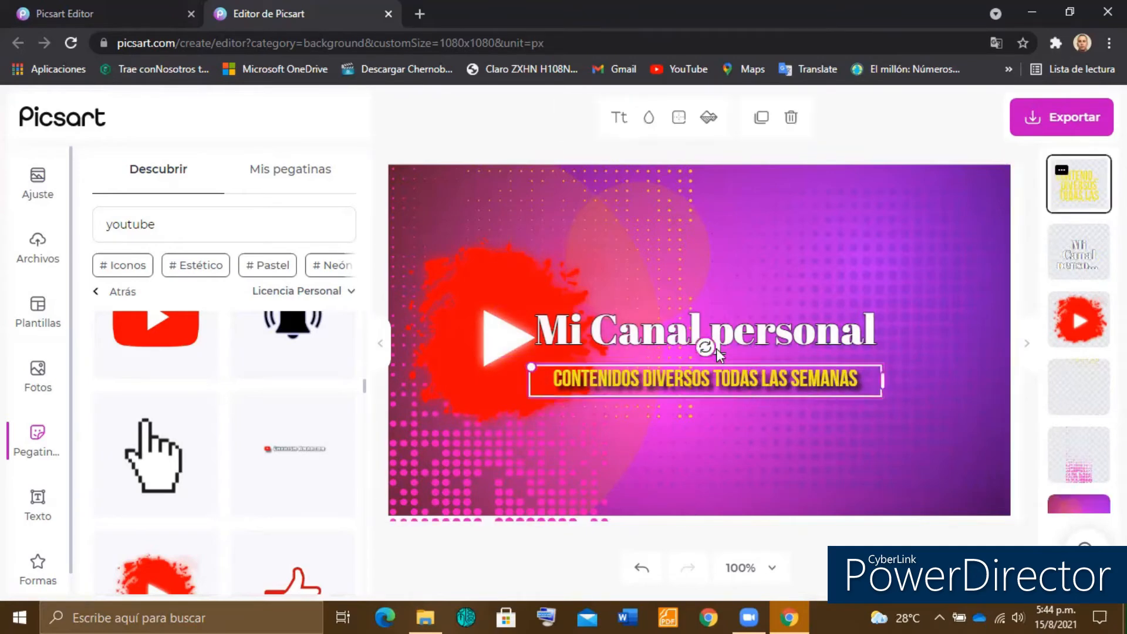
left_click(616, 120)
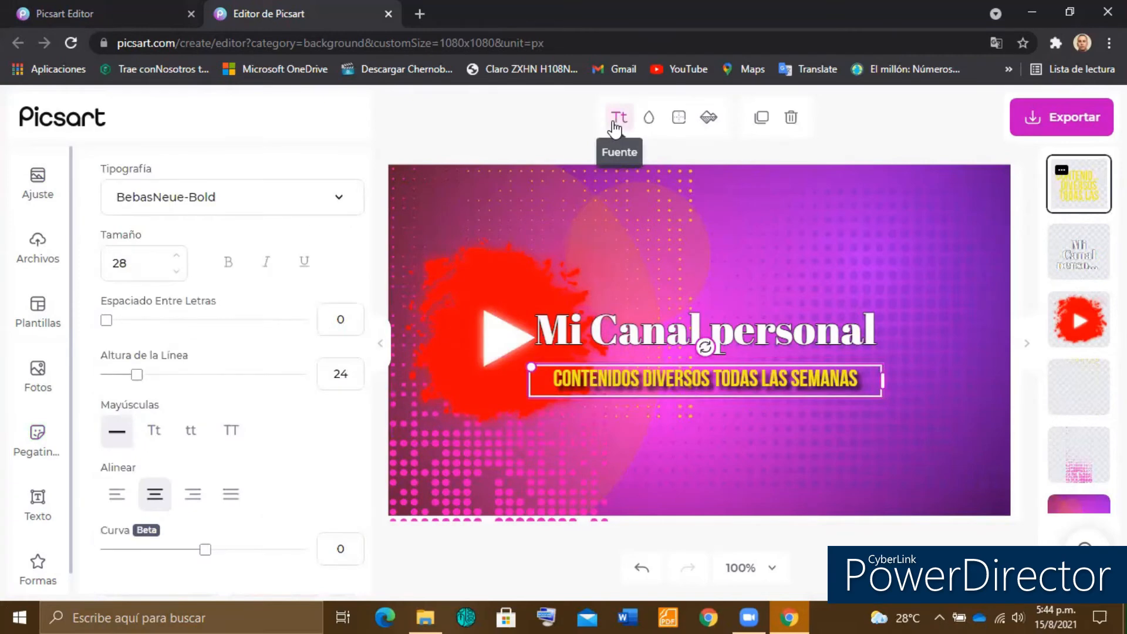
double_click(135, 262)
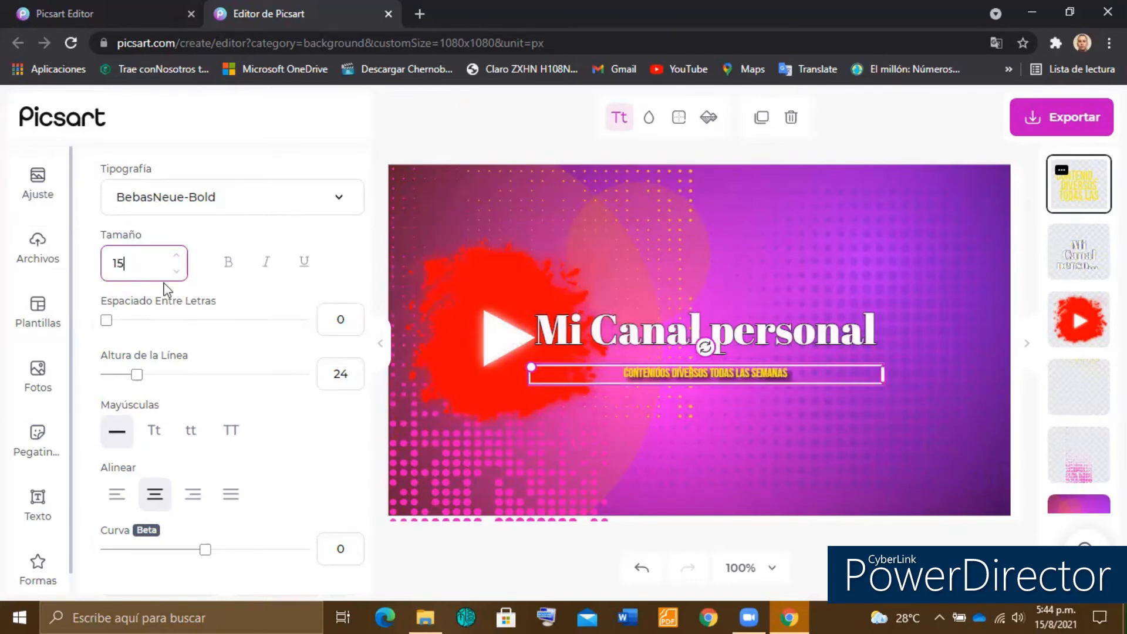
left_click(176, 255)
left_click(177, 255)
left_click(176, 255)
left_click(176, 255)
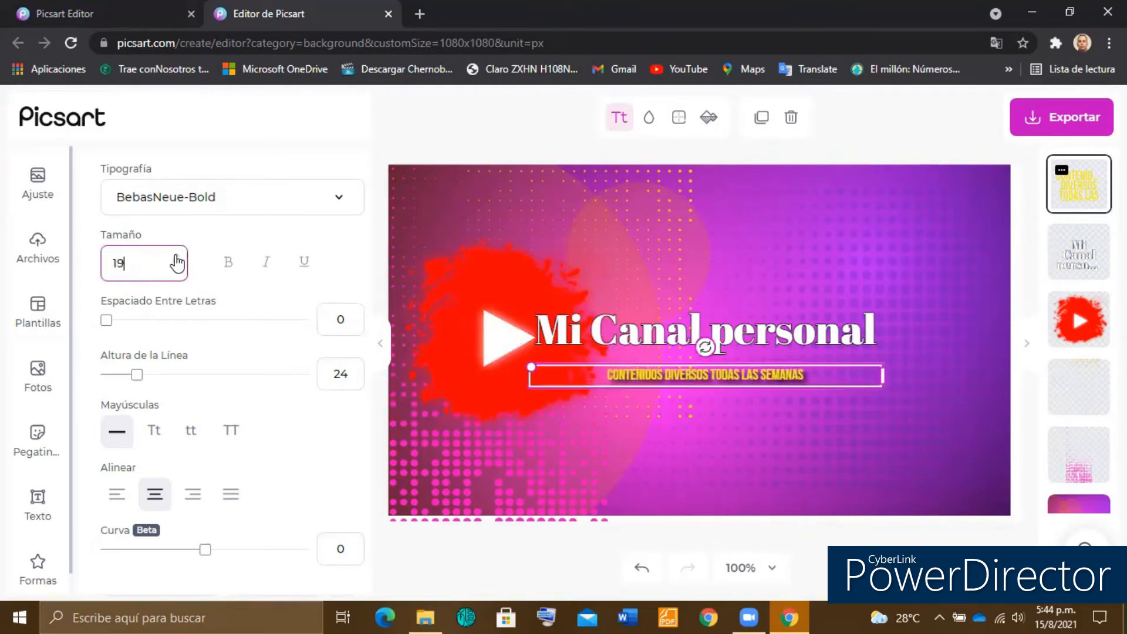
left_click(176, 255)
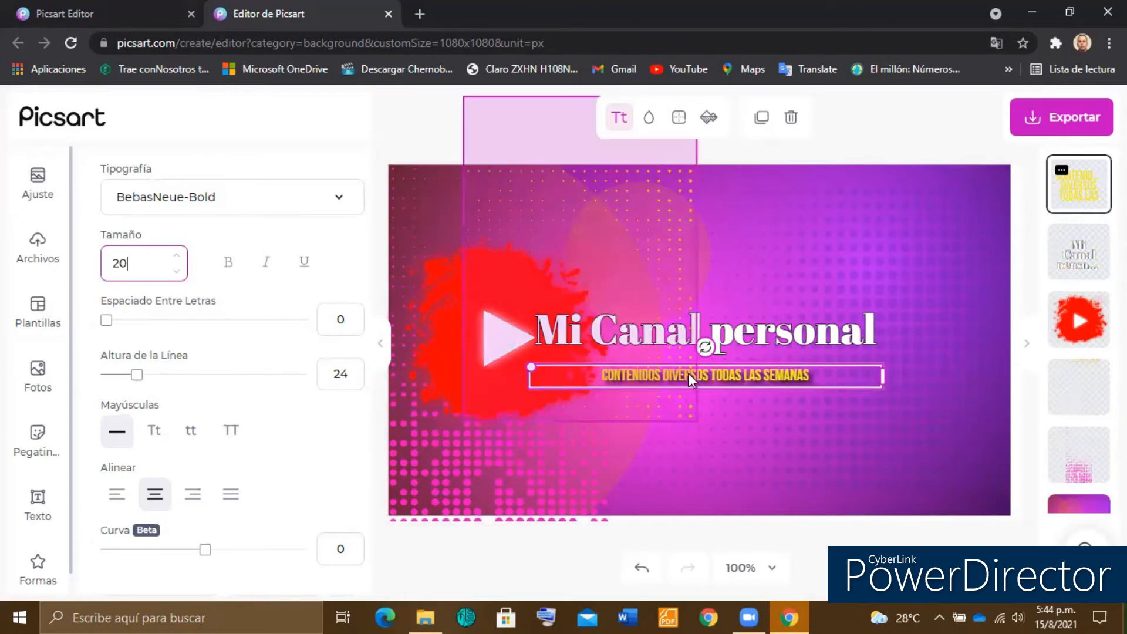
Set the font size of the title Mi Canal personal to 44 and deselect the text
left_click(762, 336)
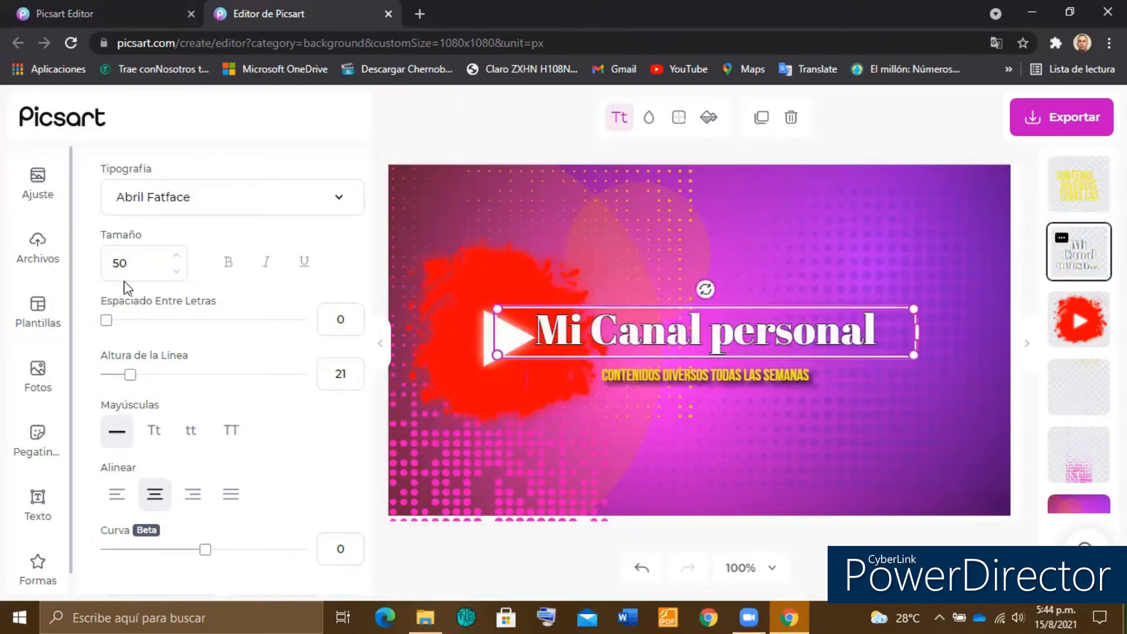
double_click(136, 262)
key("Return")
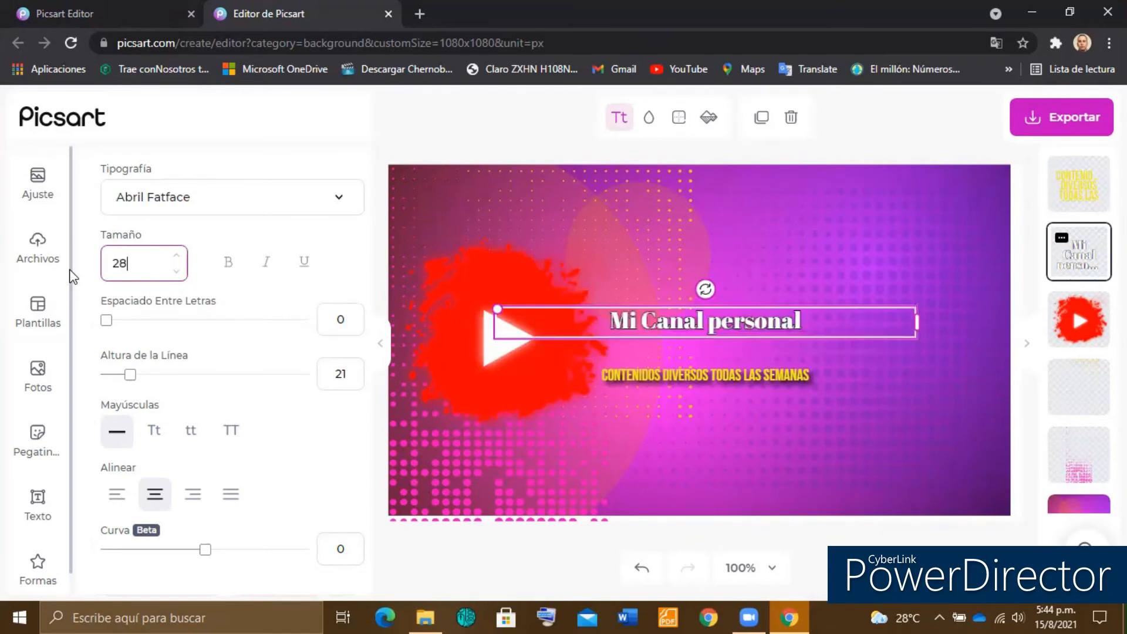
left_click(176, 255)
left_click(176, 255)
left_click(176, 255)
left_click(175, 255)
left_click(176, 255)
left_click(175, 255)
left_click(175, 255)
left_click(176, 256)
left_click(176, 255)
left_click(176, 256)
left_click(177, 256)
left_click(176, 256)
left_click(177, 255)
left_click(177, 256)
left_click(178, 257)
left_click(177, 257)
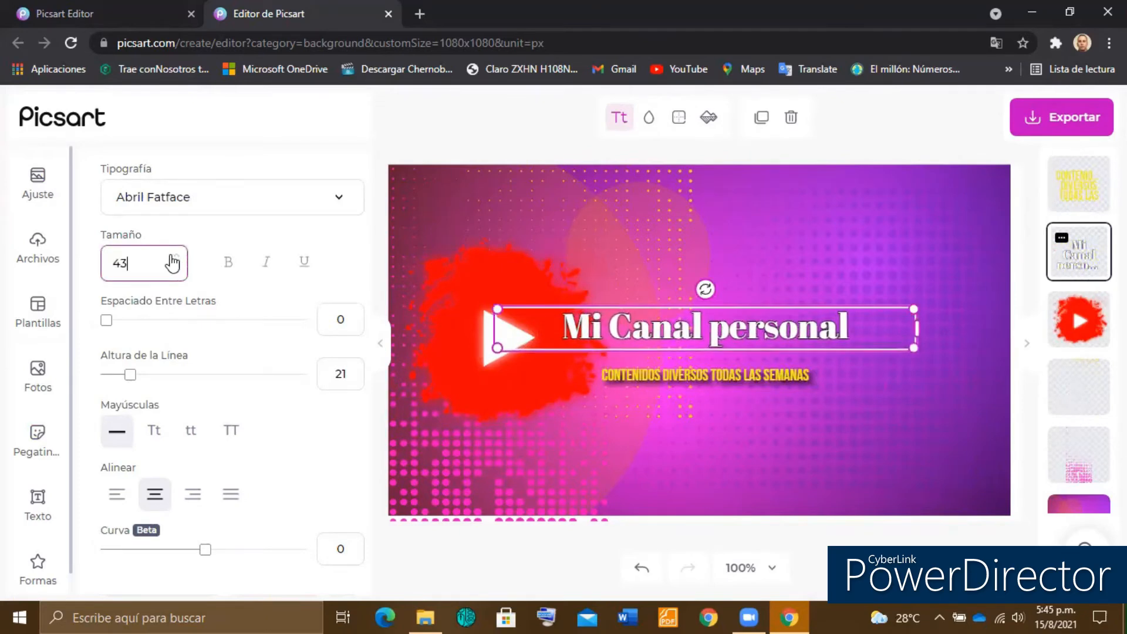
left_click(175, 256)
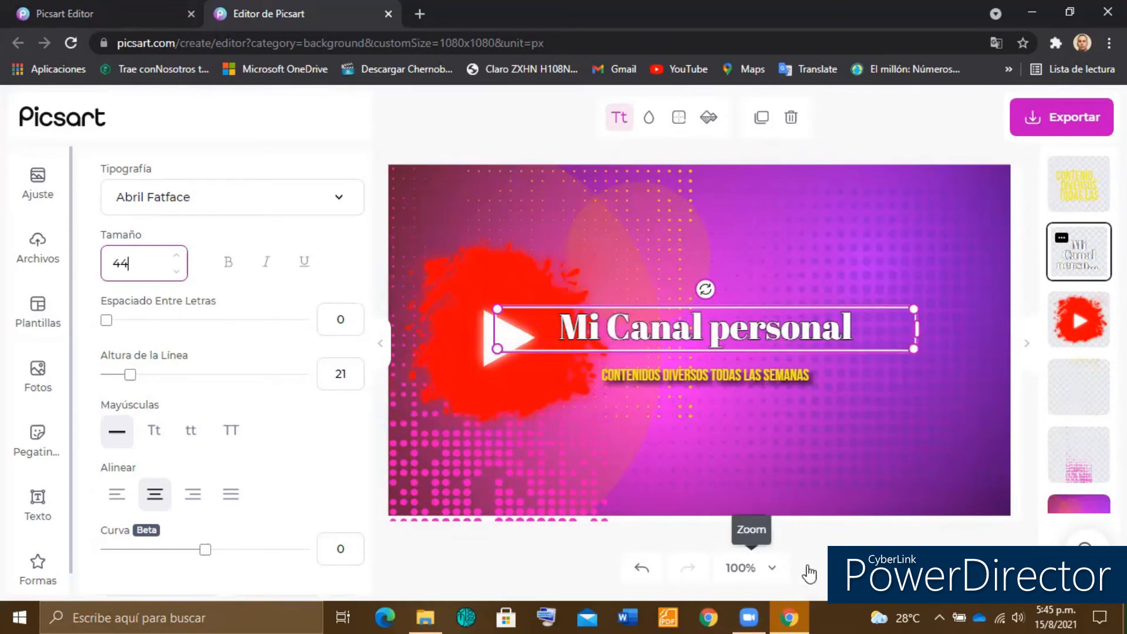
left_click(887, 477)
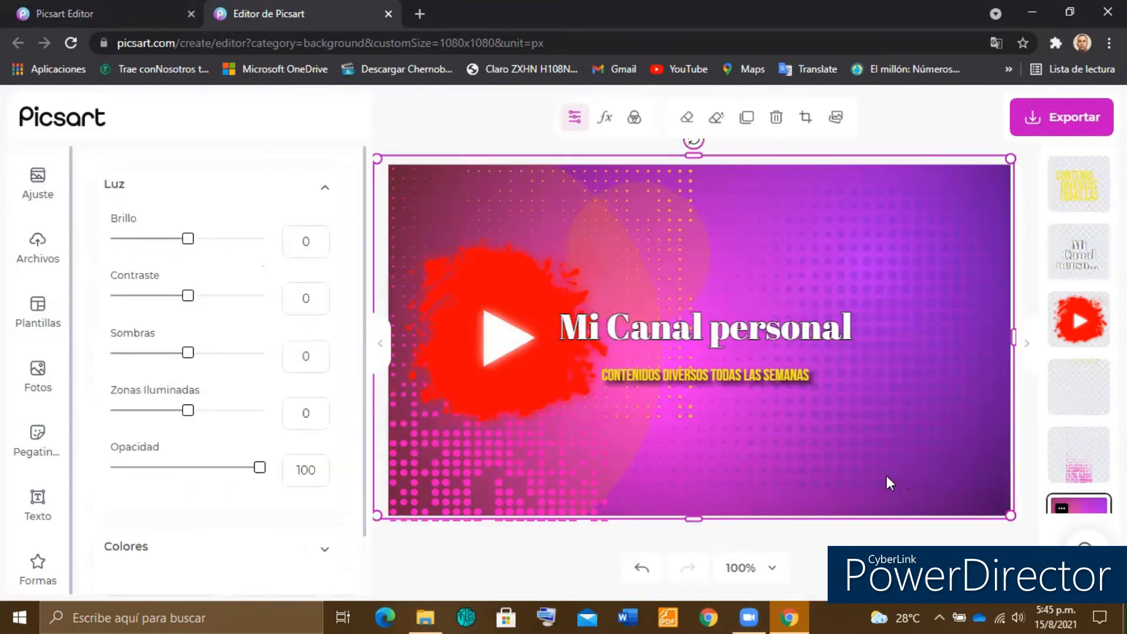
Try preset colors on the subtitle, finishing with cyan blue (00BBD4), and deselect the text
left_click(776, 371)
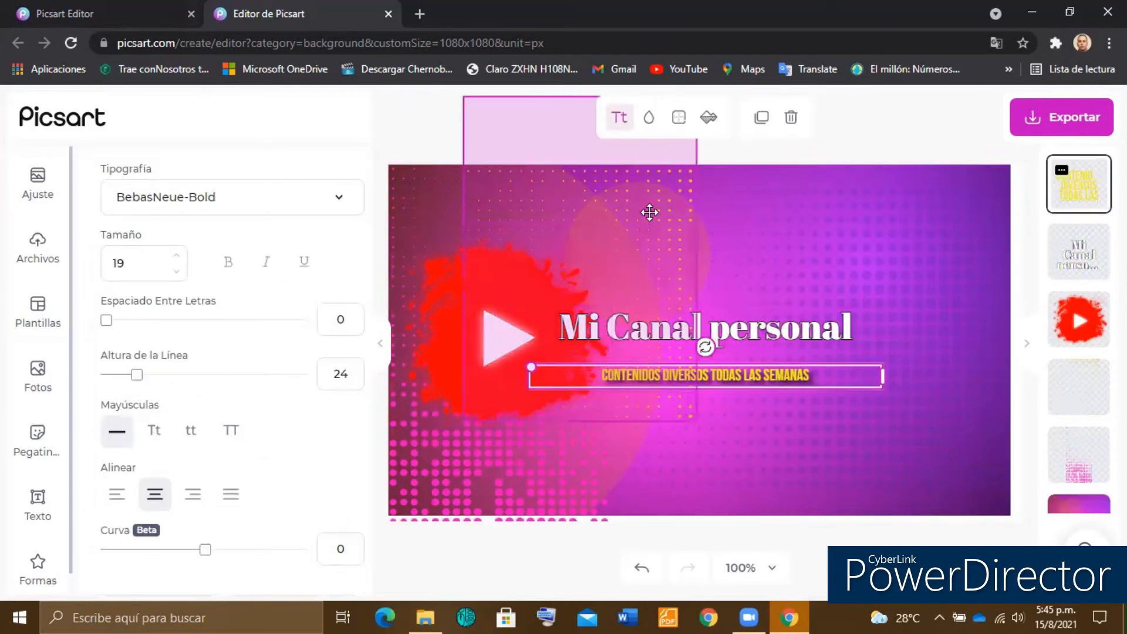
left_click(652, 117)
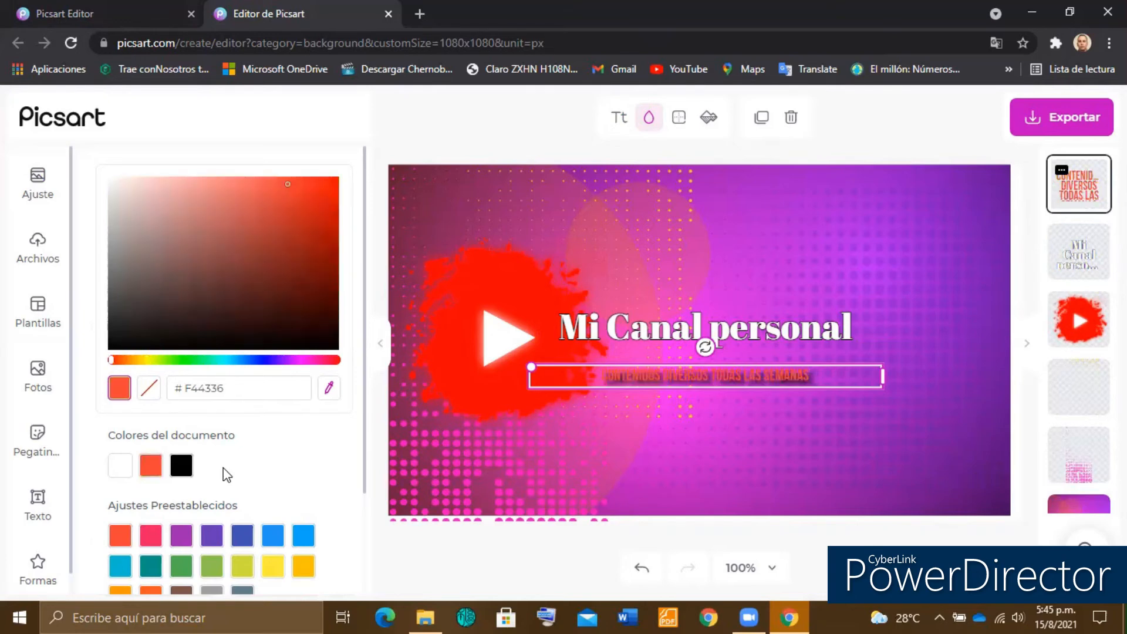
left_click(181, 570)
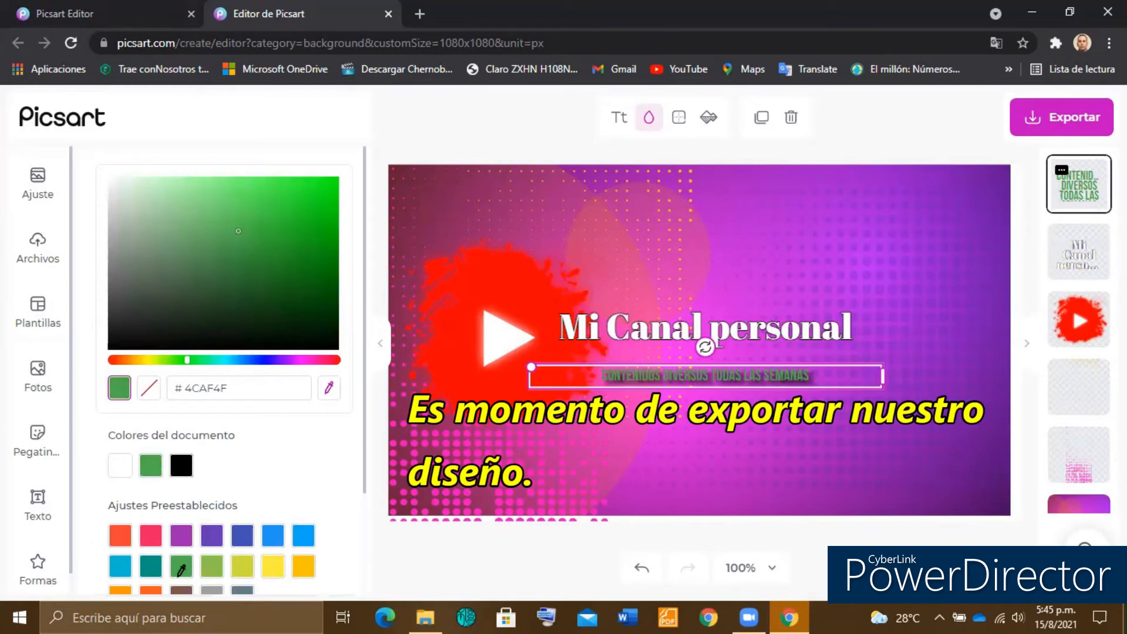
left_click(121, 568)
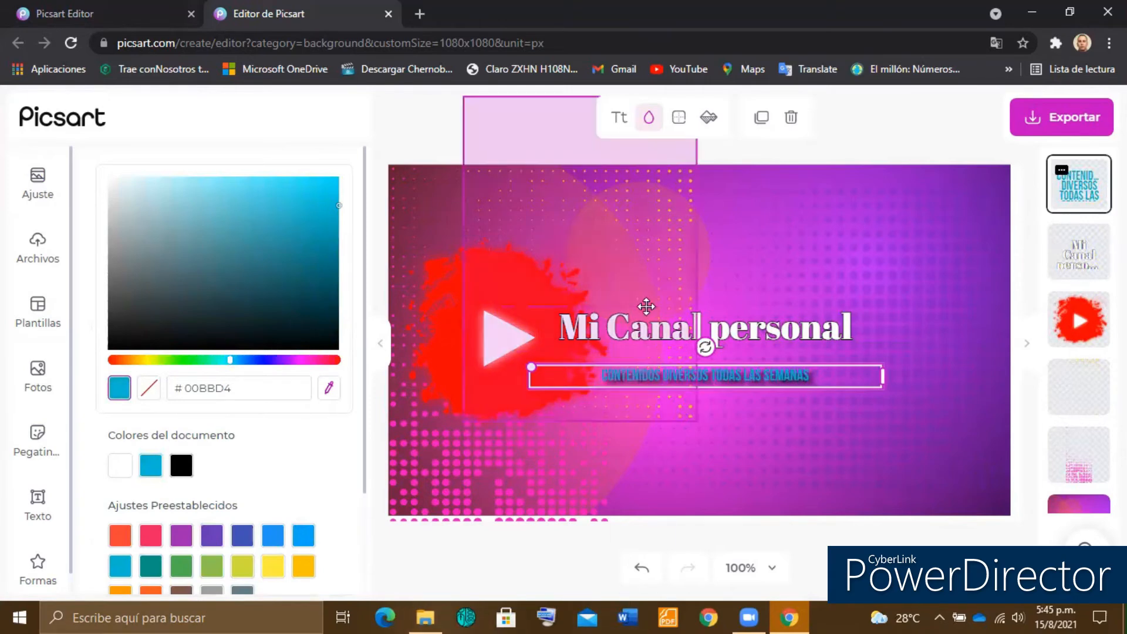
left_click(969, 343)
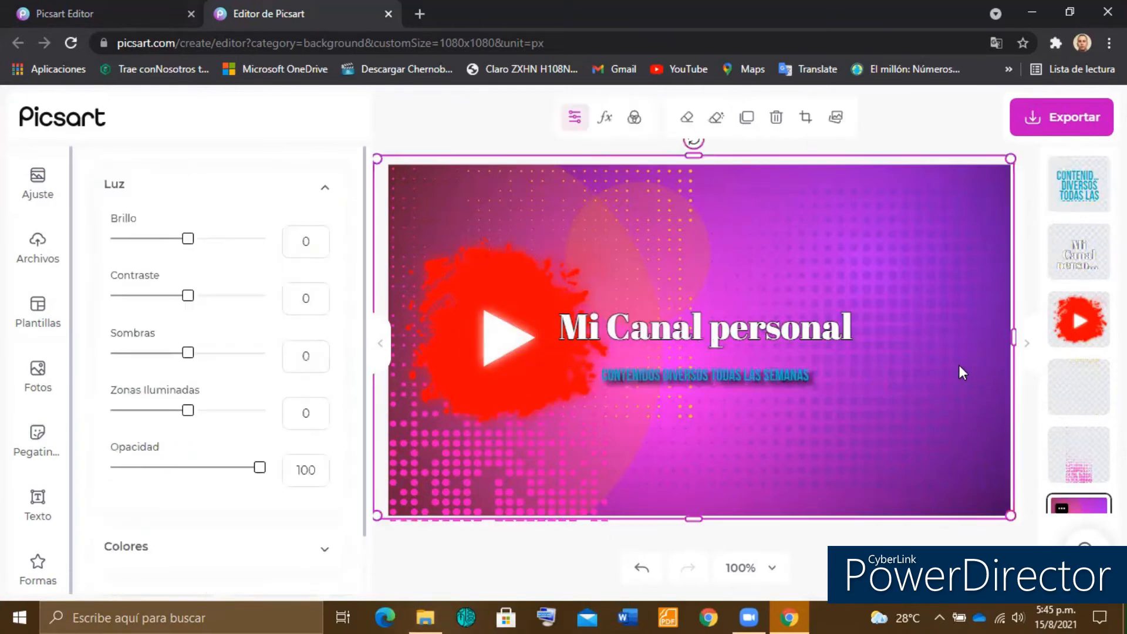
Export and download the banner as a JPG, and start a new blank design
left_click(1078, 122)
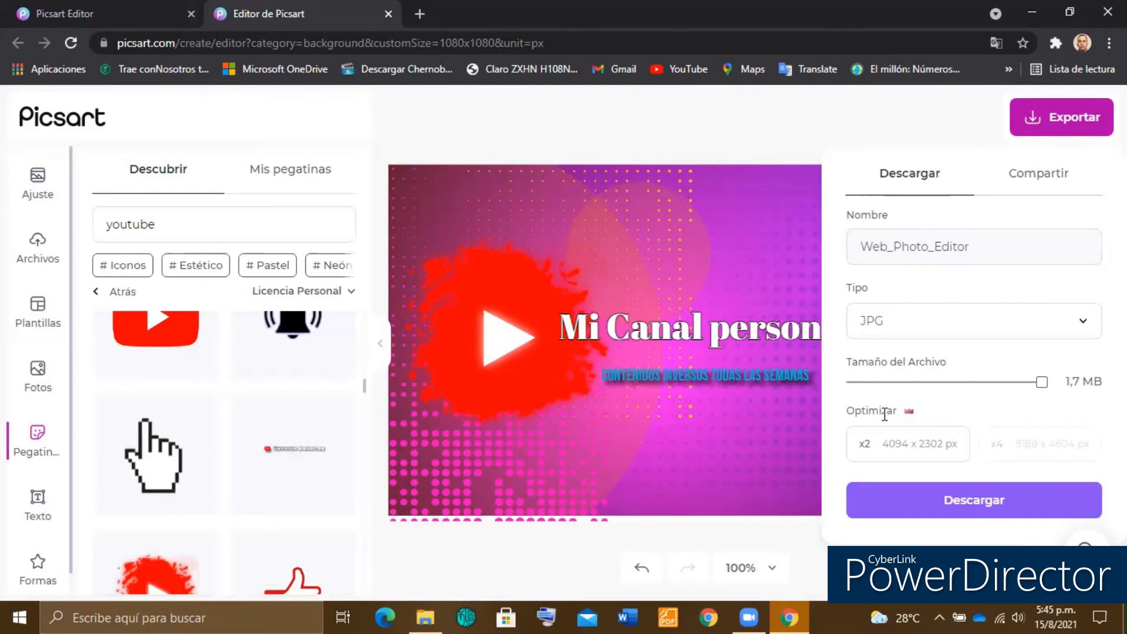
left_click(966, 504)
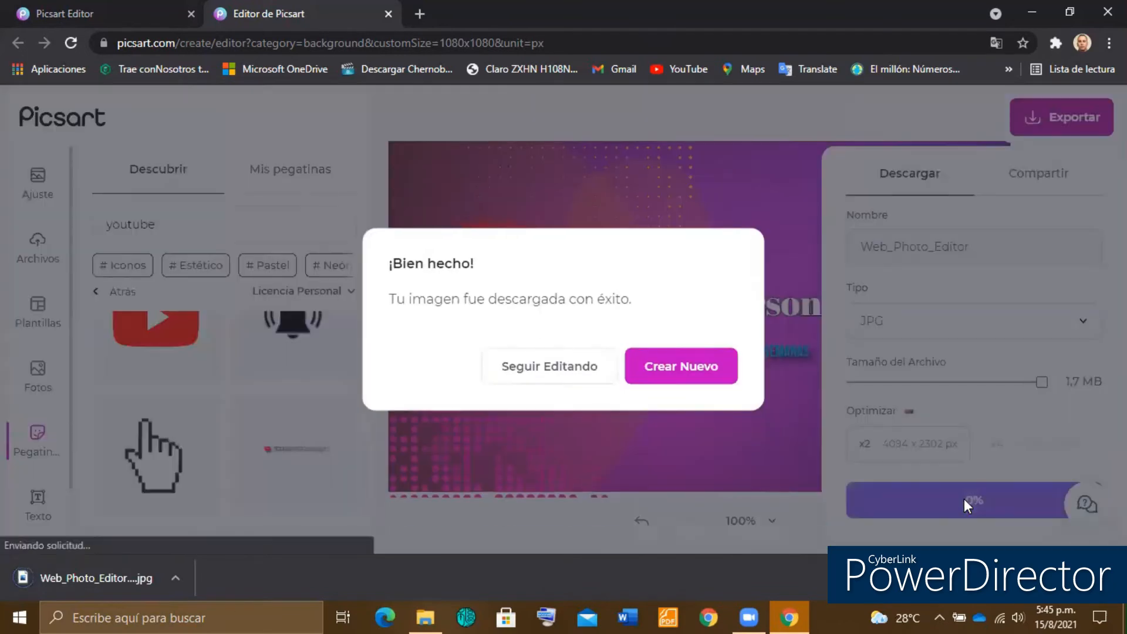
left_click(660, 372)
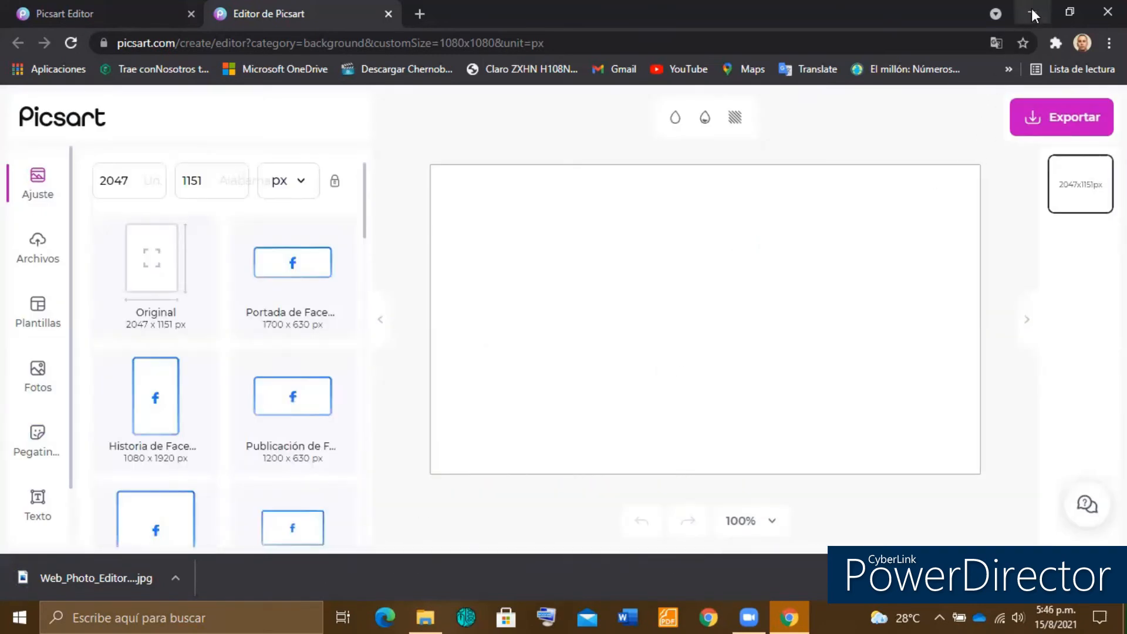
Switch to YouTube in a new browser tab and go to your own channel page
left_click(421, 15)
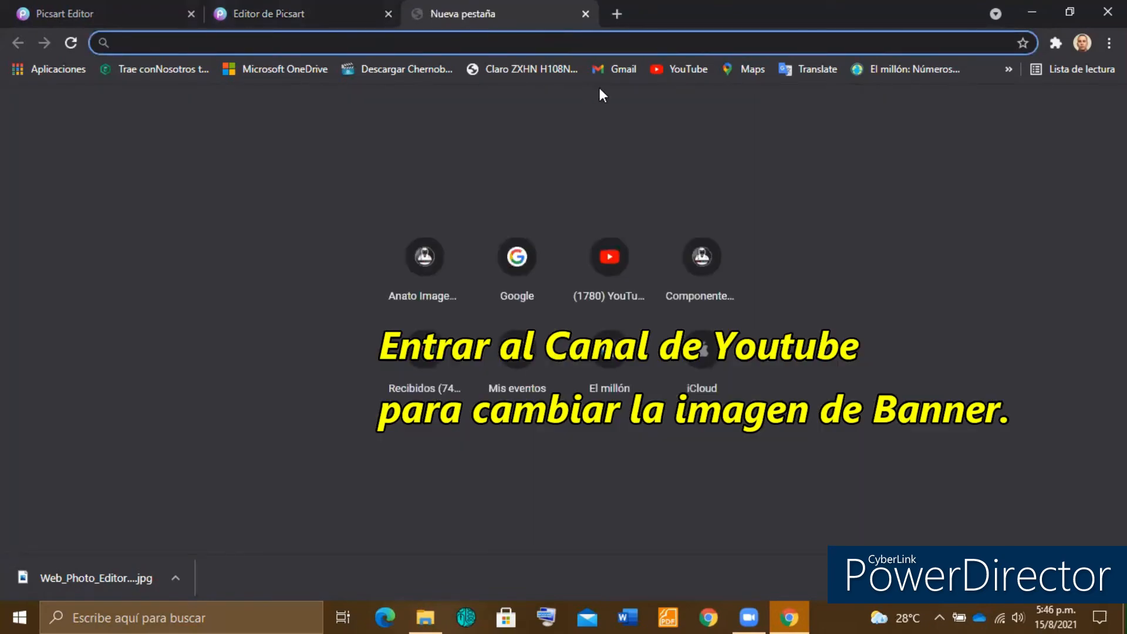
left_click(611, 259)
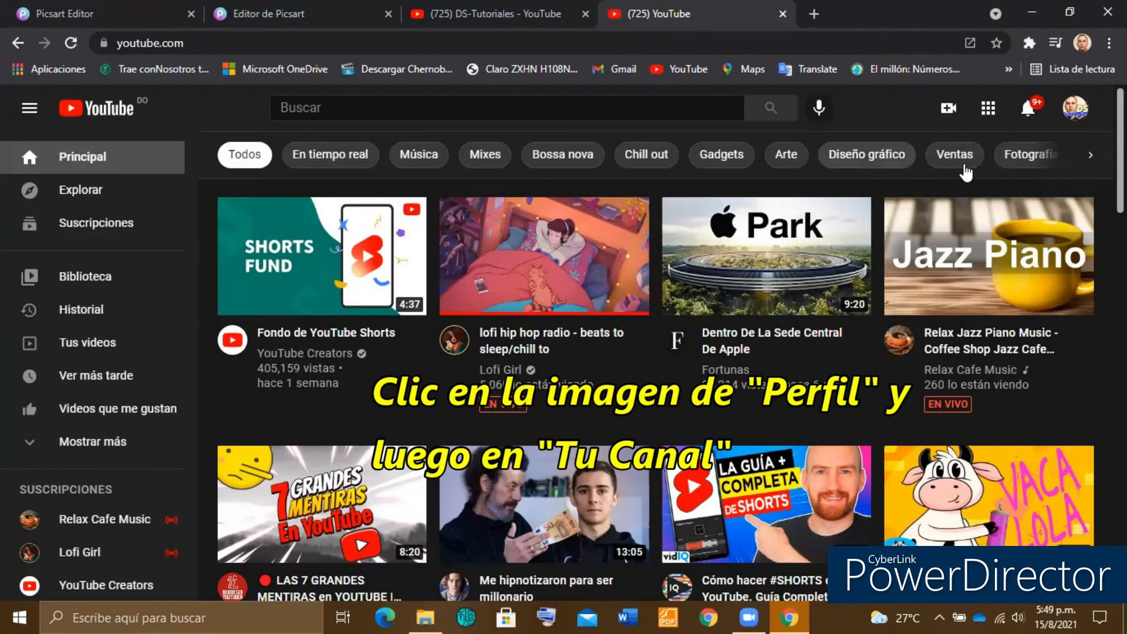
left_click(1069, 115)
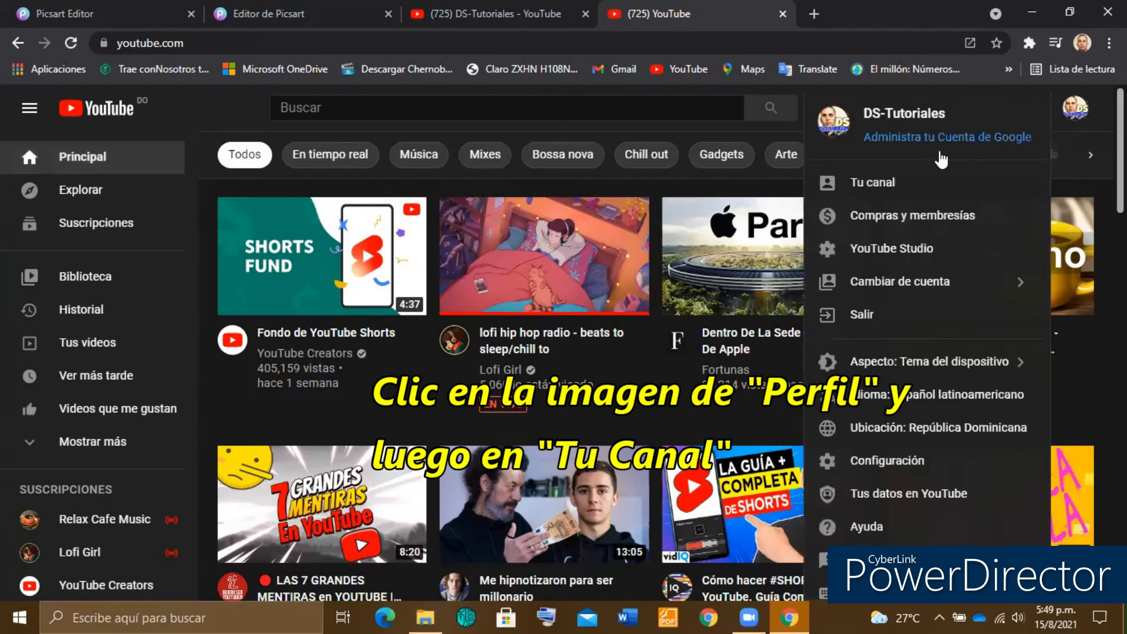
left_click(865, 186)
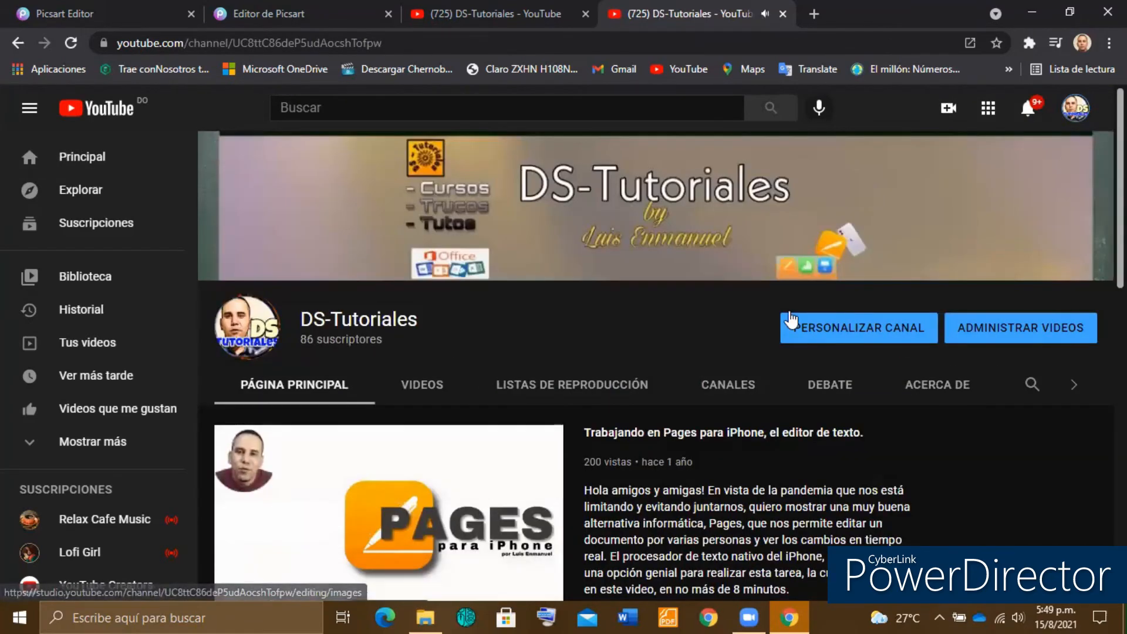
Pause the channel's trailer video and open the banner image customization in YouTube Studio
scroll(528, 471, "down", 1)
left_click(528, 471)
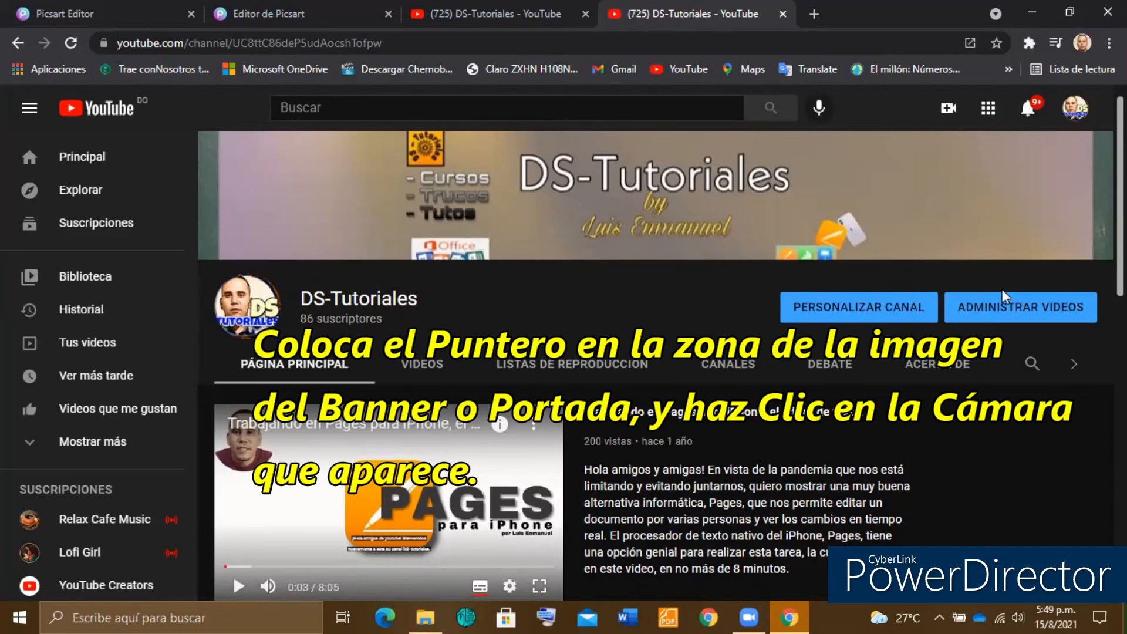
mouse_move(1005, 241)
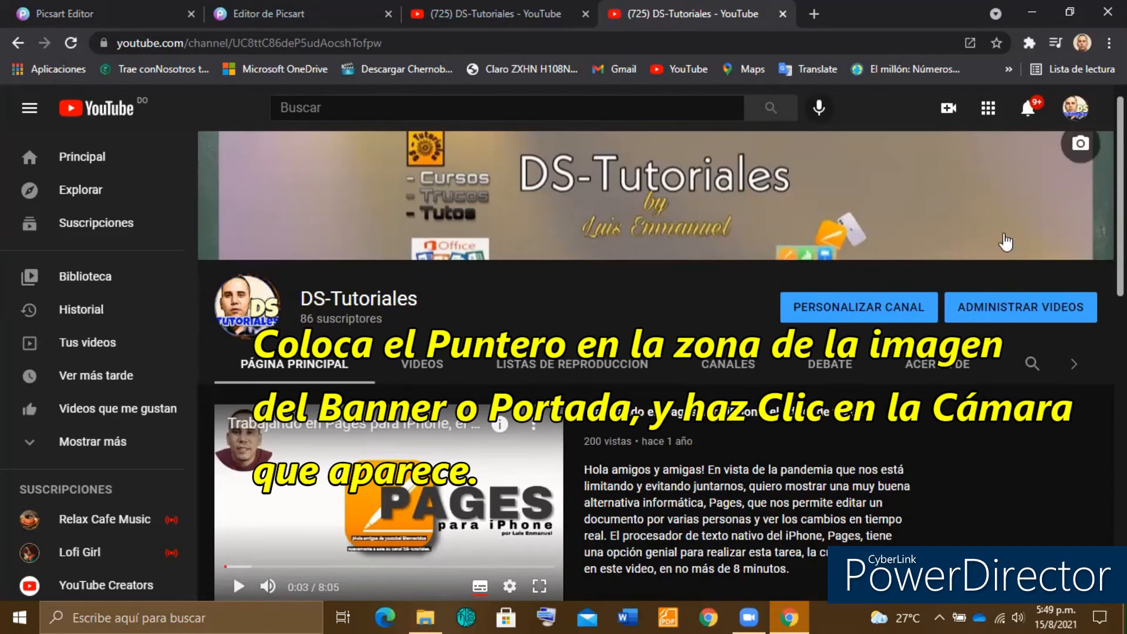
left_click(1076, 154)
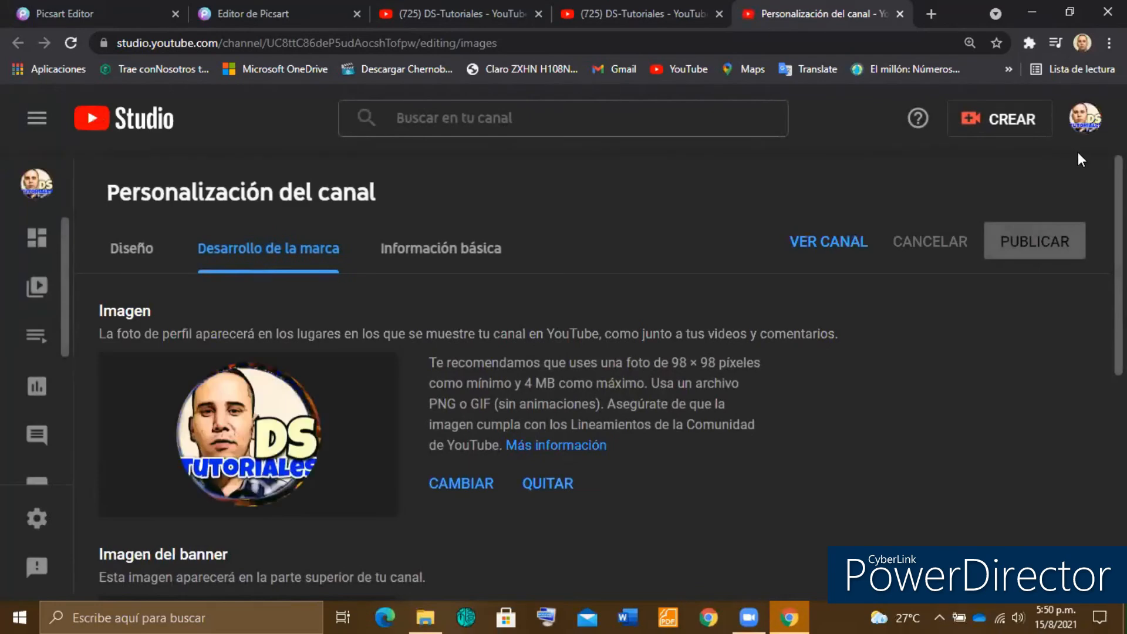
Replace the channel's banner image with Web_Photo_Editor (1) from the Descargas folder and accept its framing across devices
scroll(1033, 473, "down", 5)
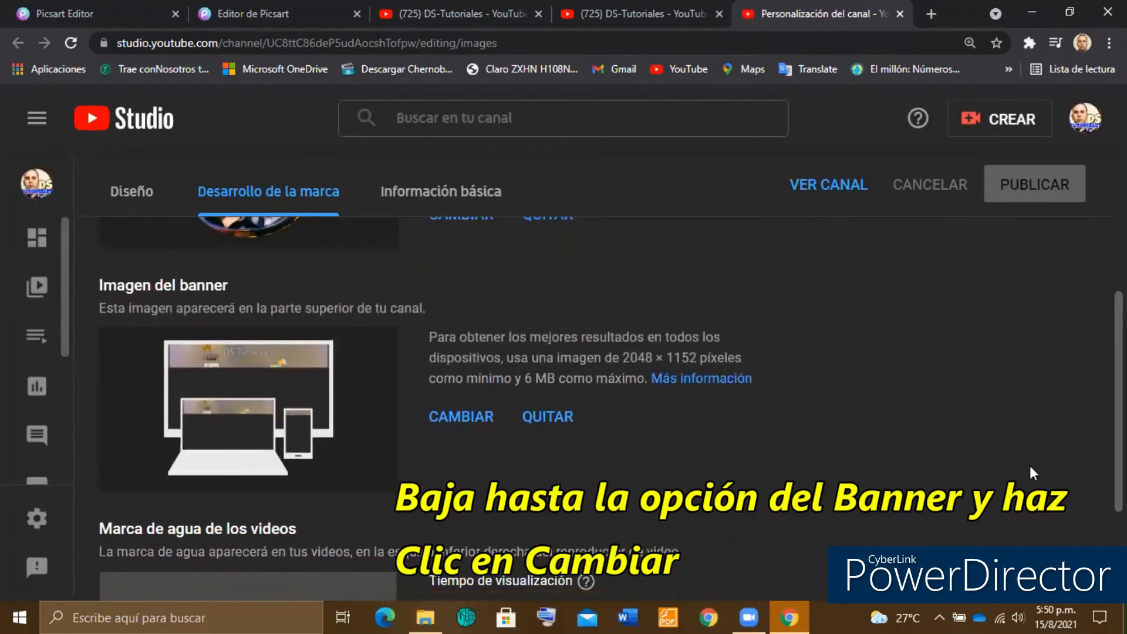
left_click(448, 418)
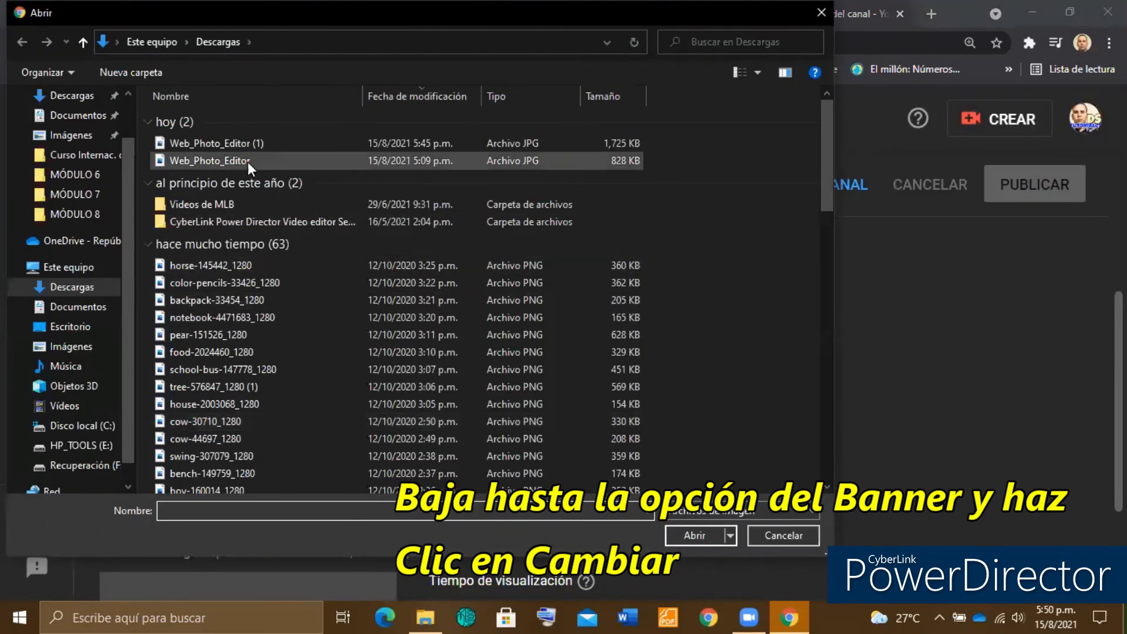
left_click(236, 142)
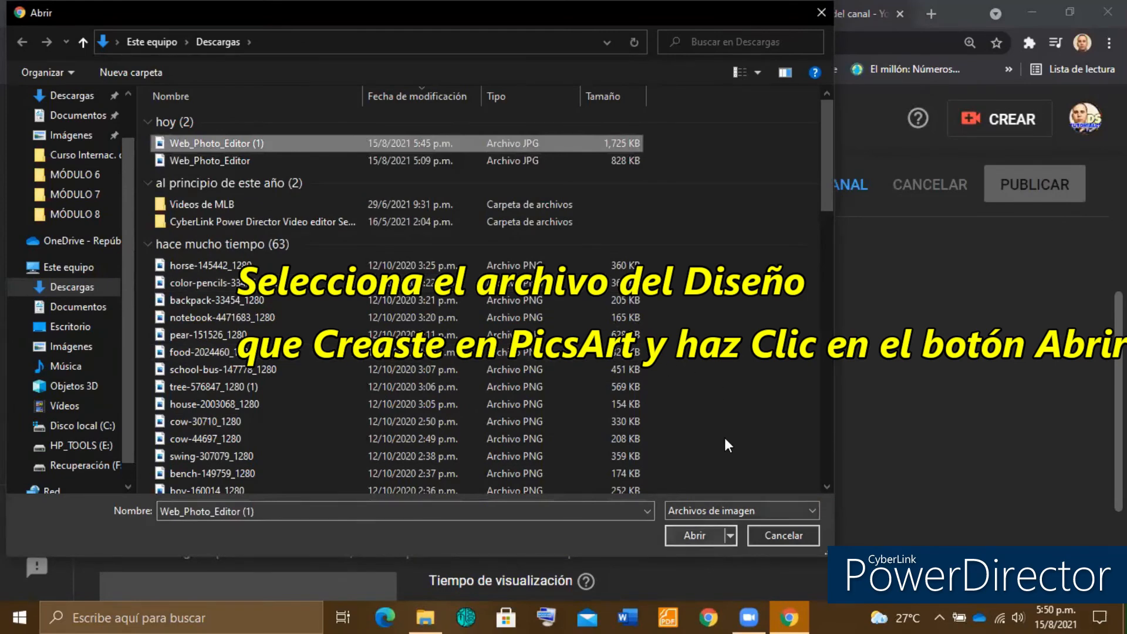
key("Return")
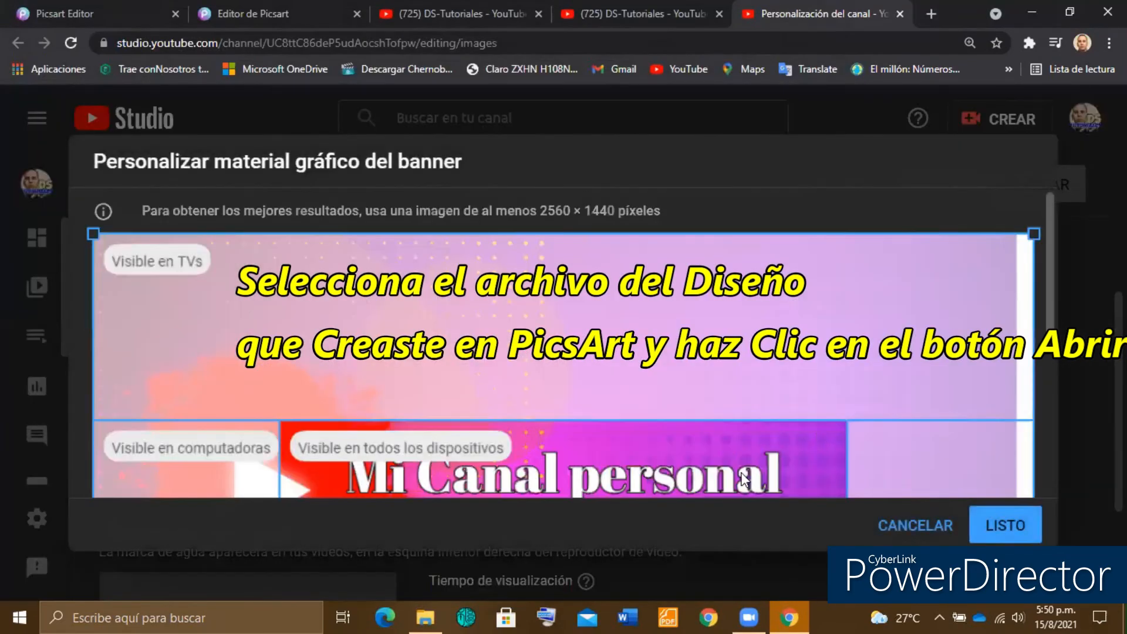
left_click_drag(1050, 246, 1070, 338)
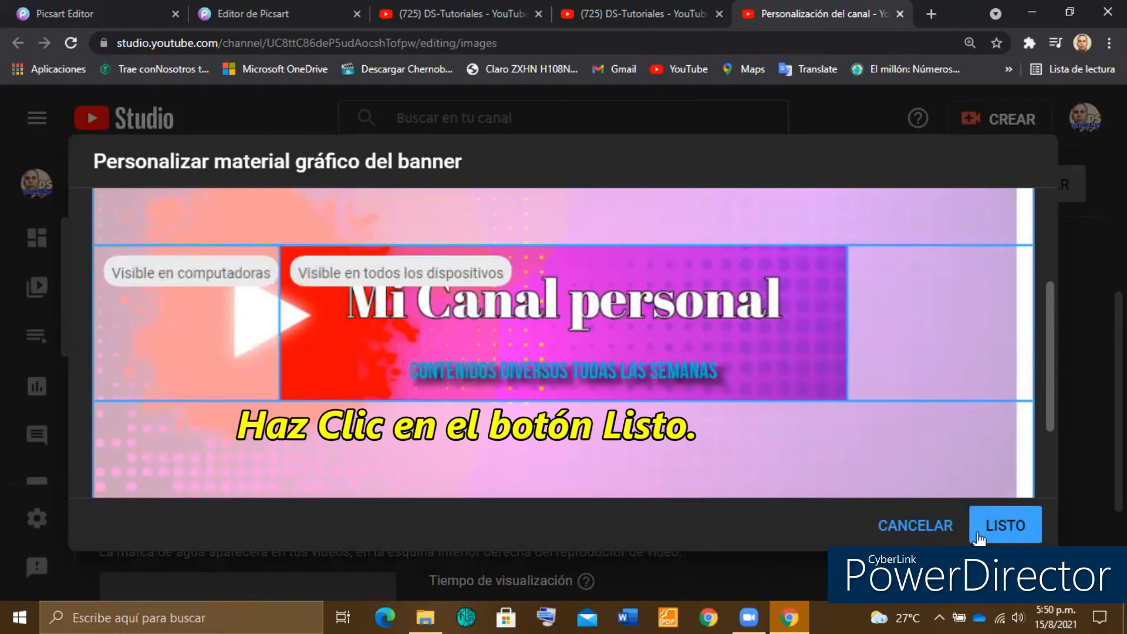
left_click(999, 526)
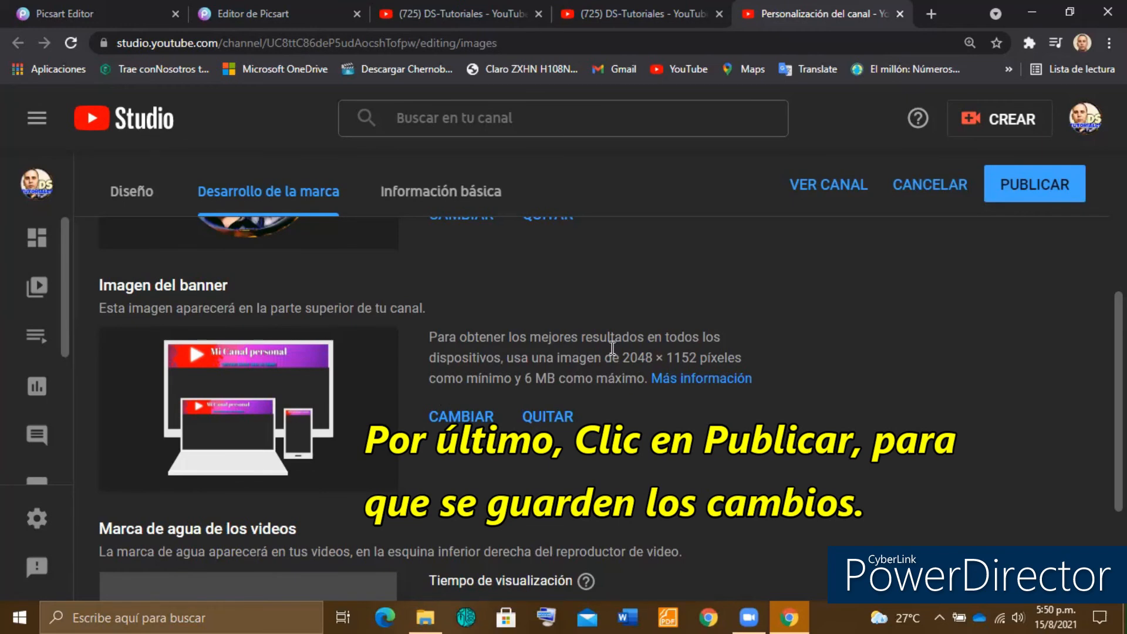
Publish the new banner image and return to the channel page to view it
left_click(1014, 194)
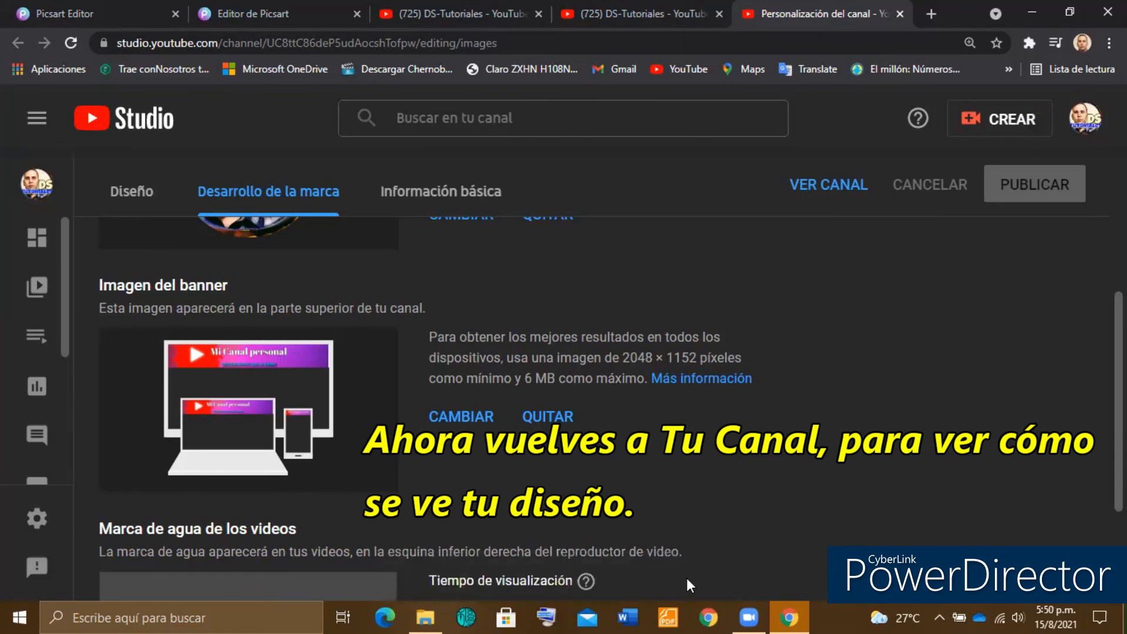
left_click(1086, 118)
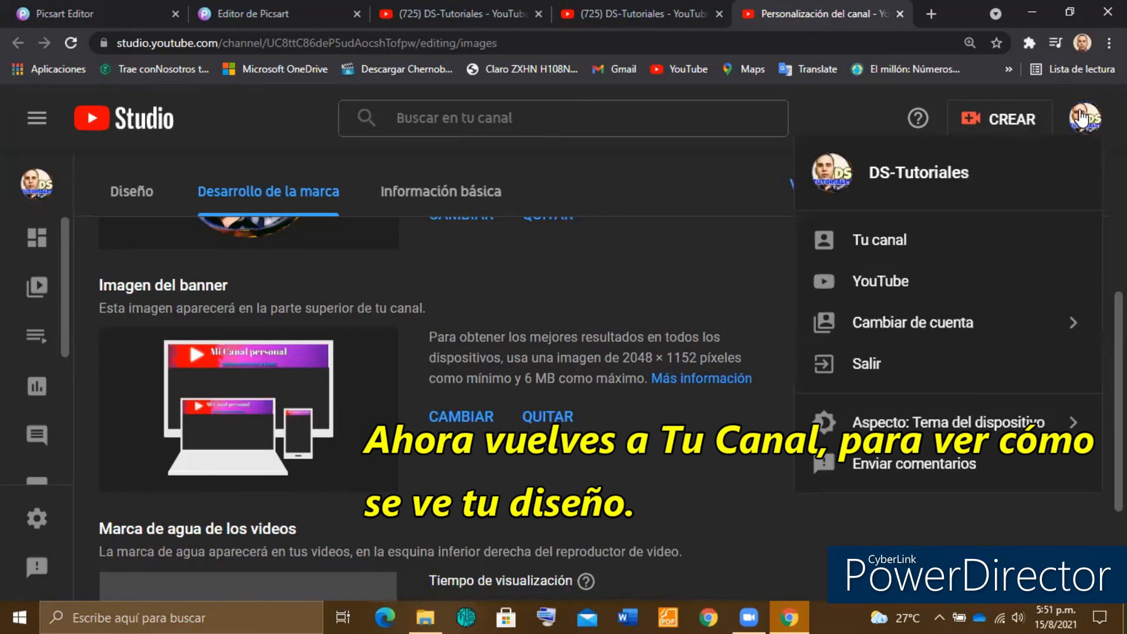
left_click(863, 242)
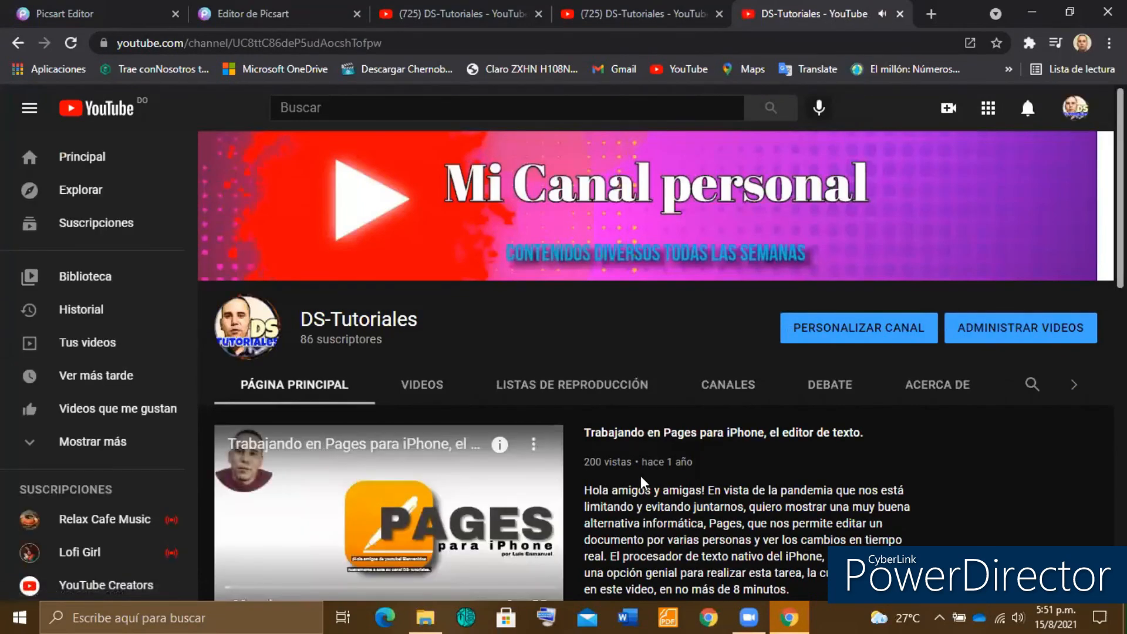
Pause the channel trailer and look through the channel page's uploaded videos, featured channels and playlists, ending at the new banner
key("space")
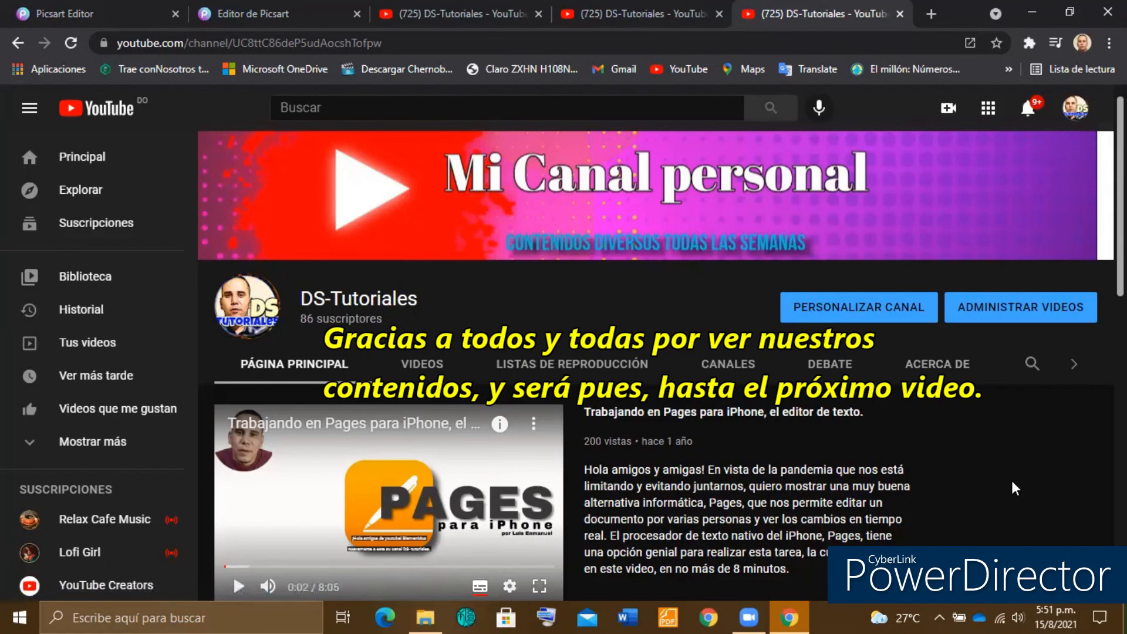
scroll(656, 364, "down", 3)
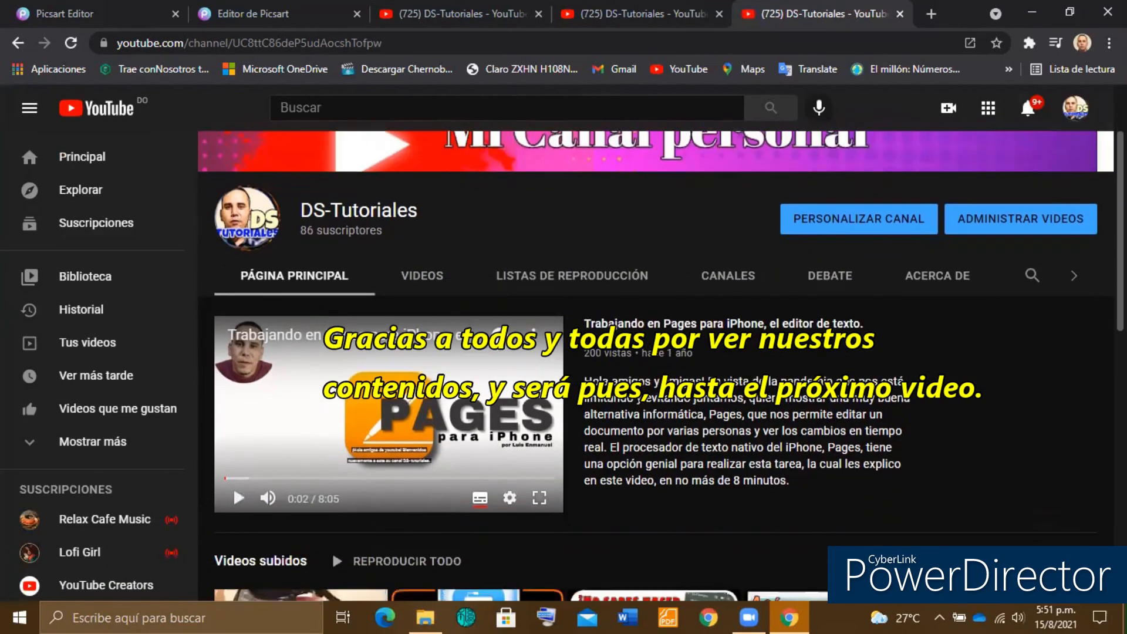
scroll(394, 433, "down", 2)
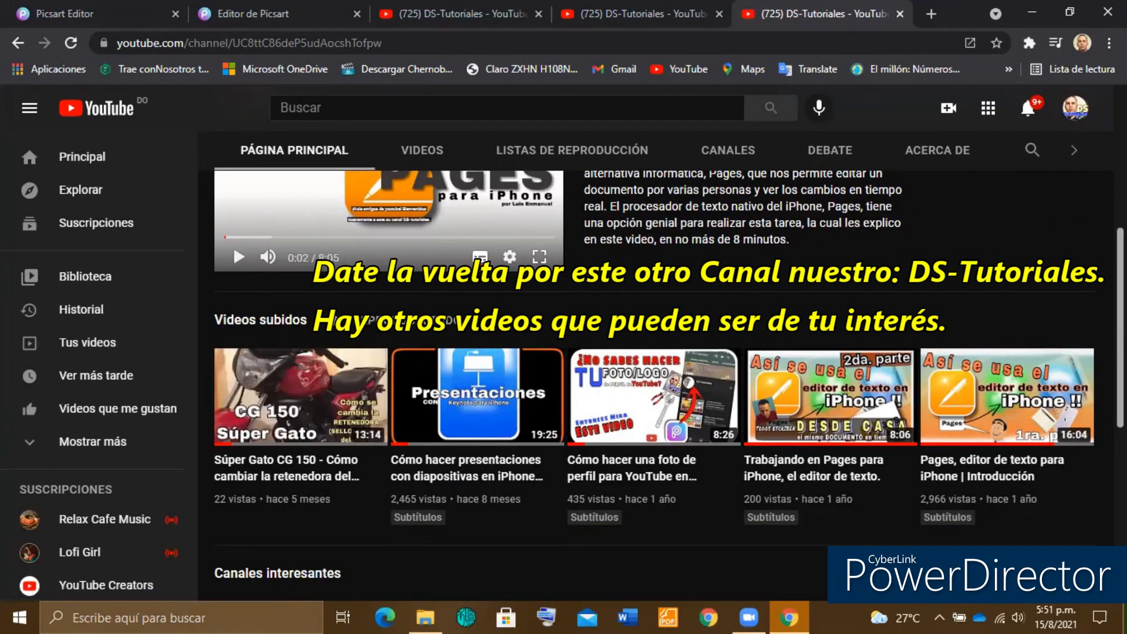
scroll(669, 386, "down", 5)
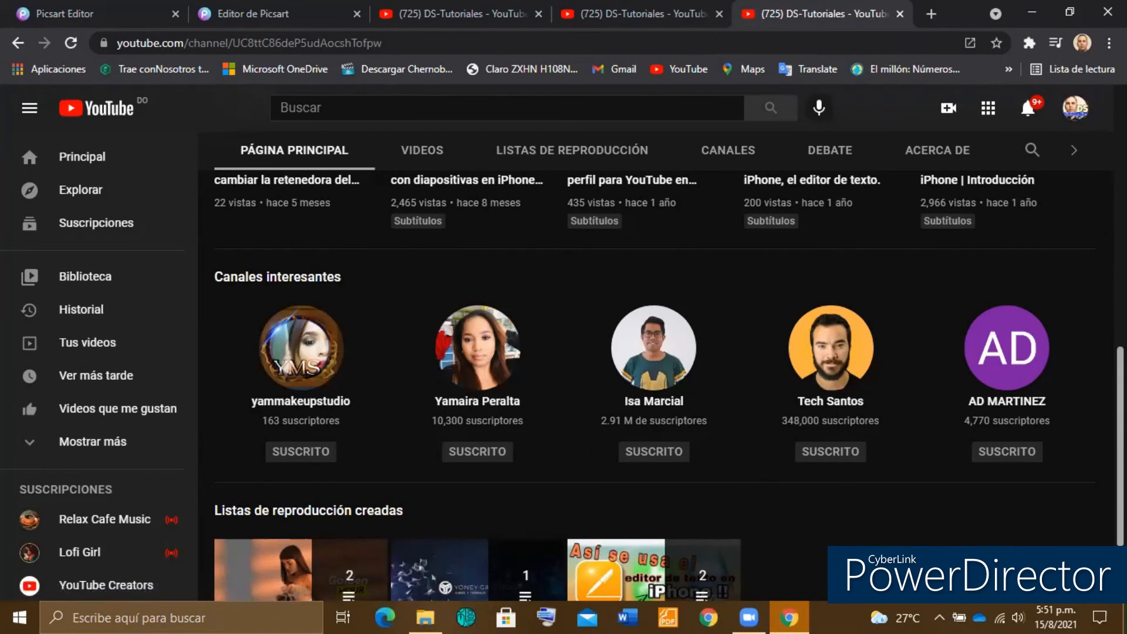
scroll(654, 387, "down", 3)
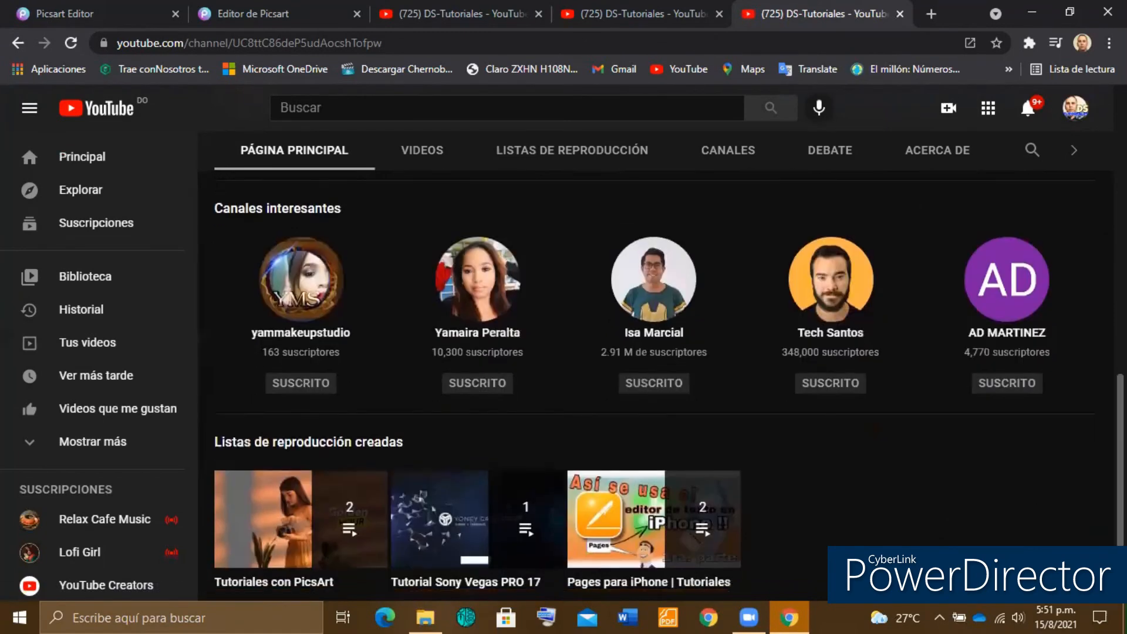
scroll(654, 387, "up", 6)
scroll(654, 387, "up", 2)
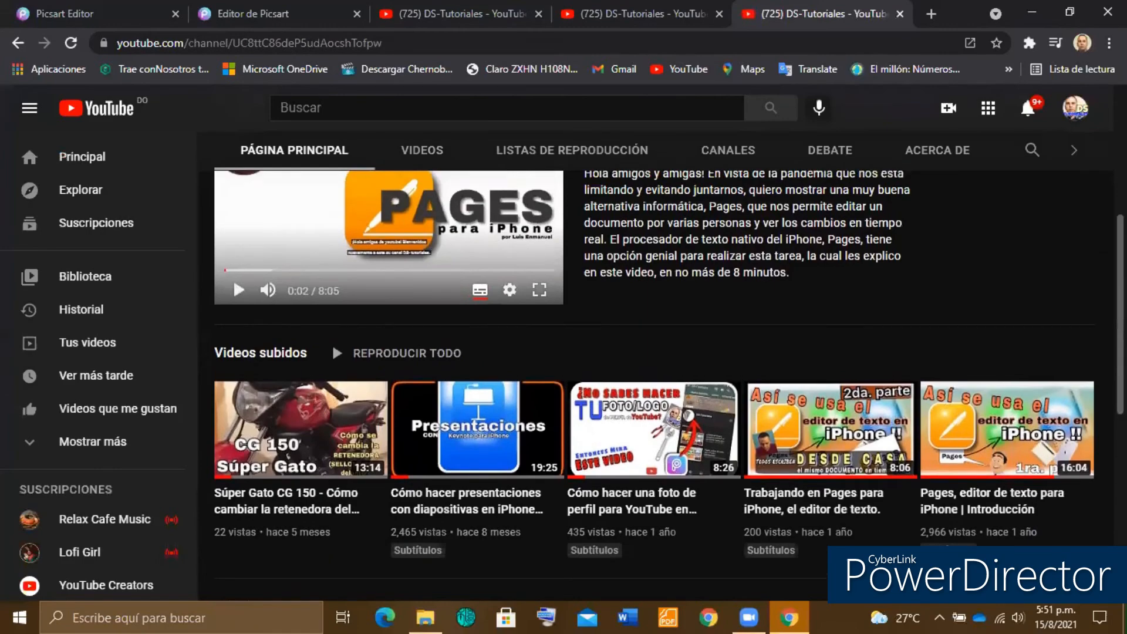
scroll(654, 387, "down", 4)
scroll(654, 387, "up", 5)
scroll(654, 388, "up", 4)
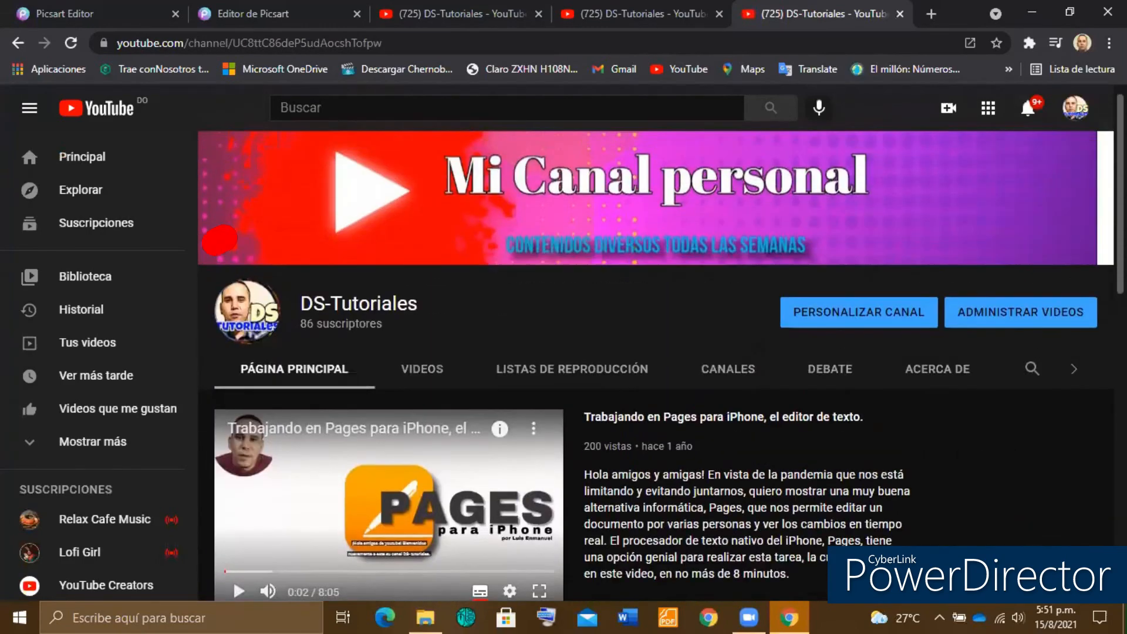